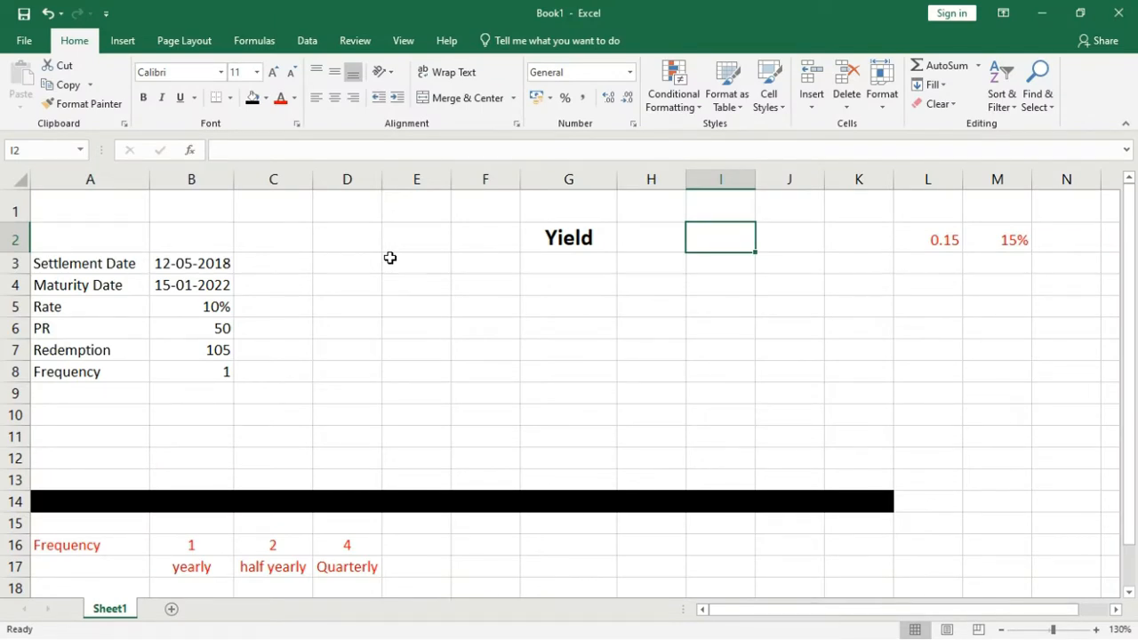
# Enter the headings Return in C1 and Risk in D1, centred in their cells.
pyautogui.click(300, 208)
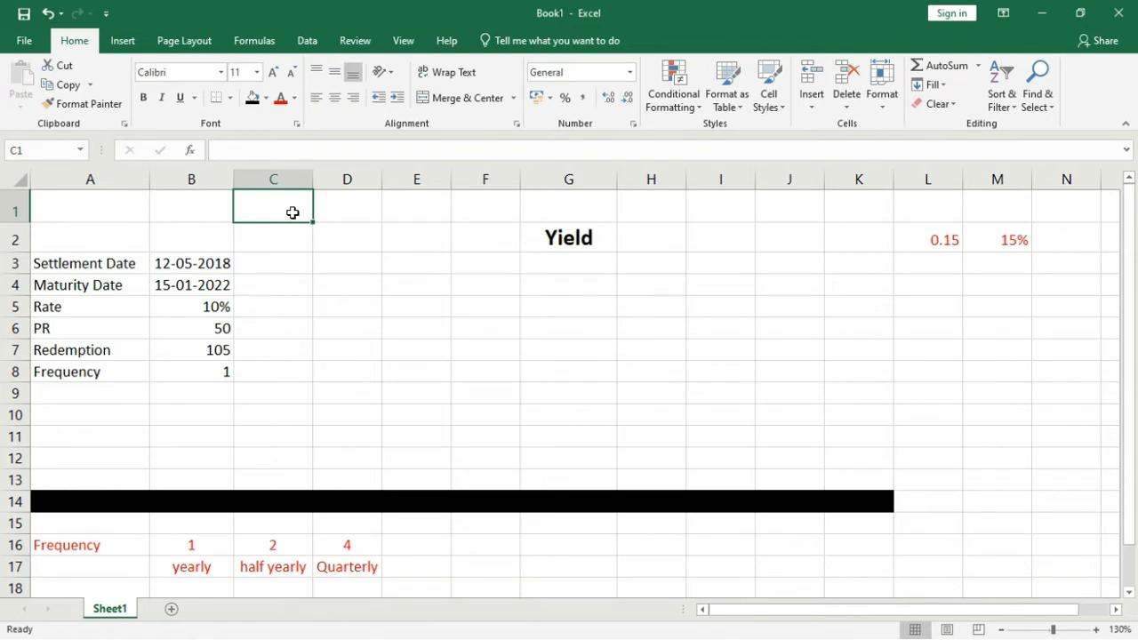
pyautogui.write('Return')
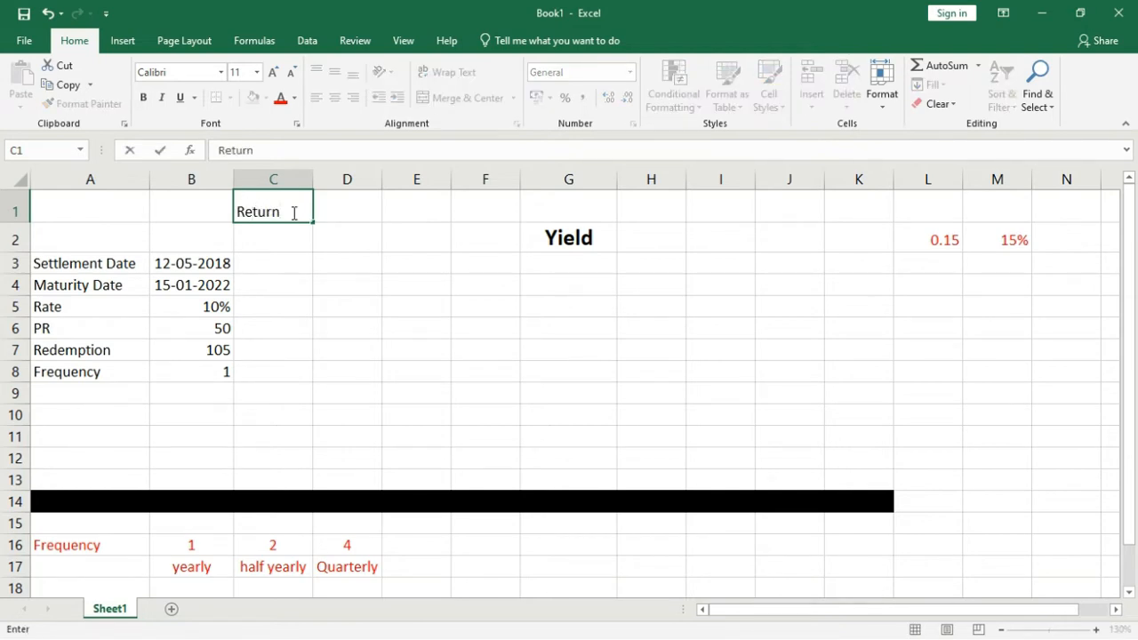
pyautogui.press('Tab')
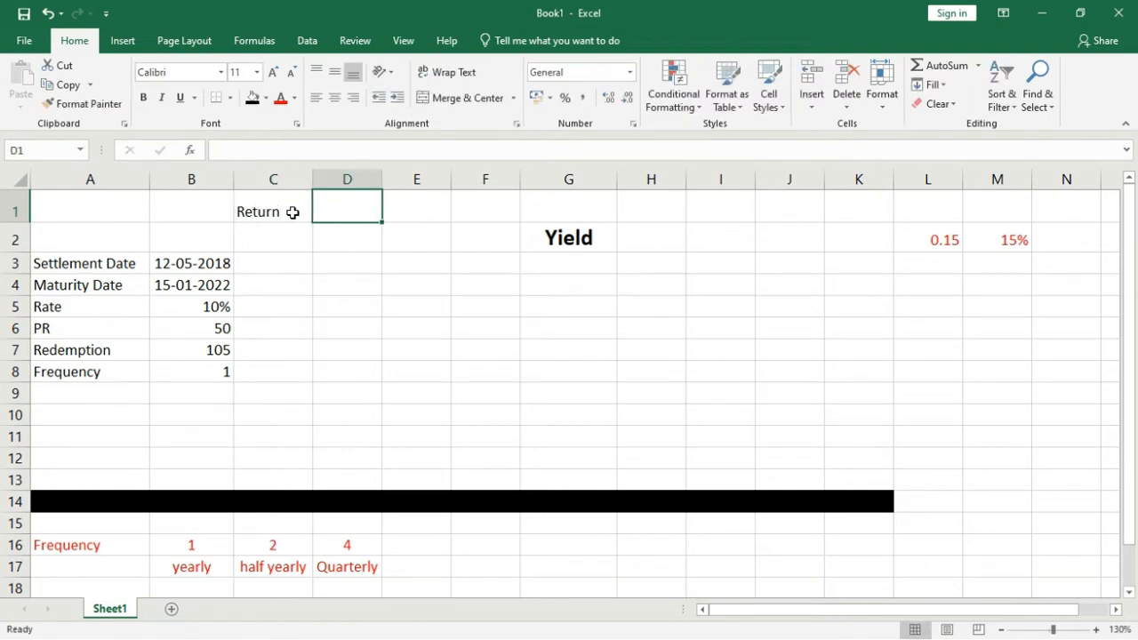
pyautogui.write('Risk')
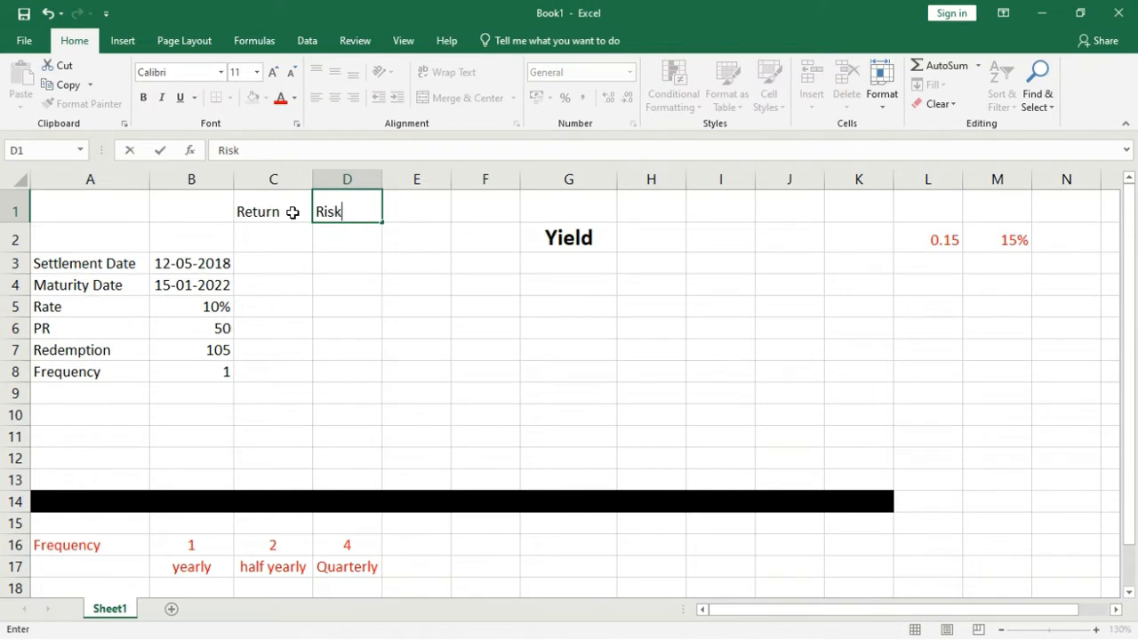
pyautogui.click(323, 231)
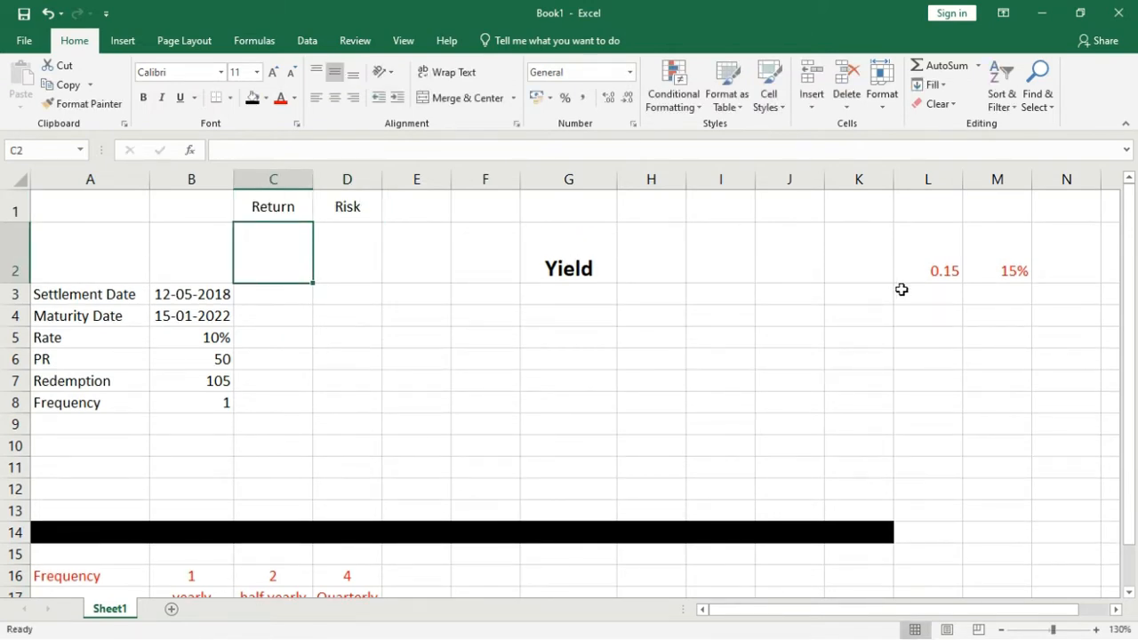
pyautogui.click(949, 256)
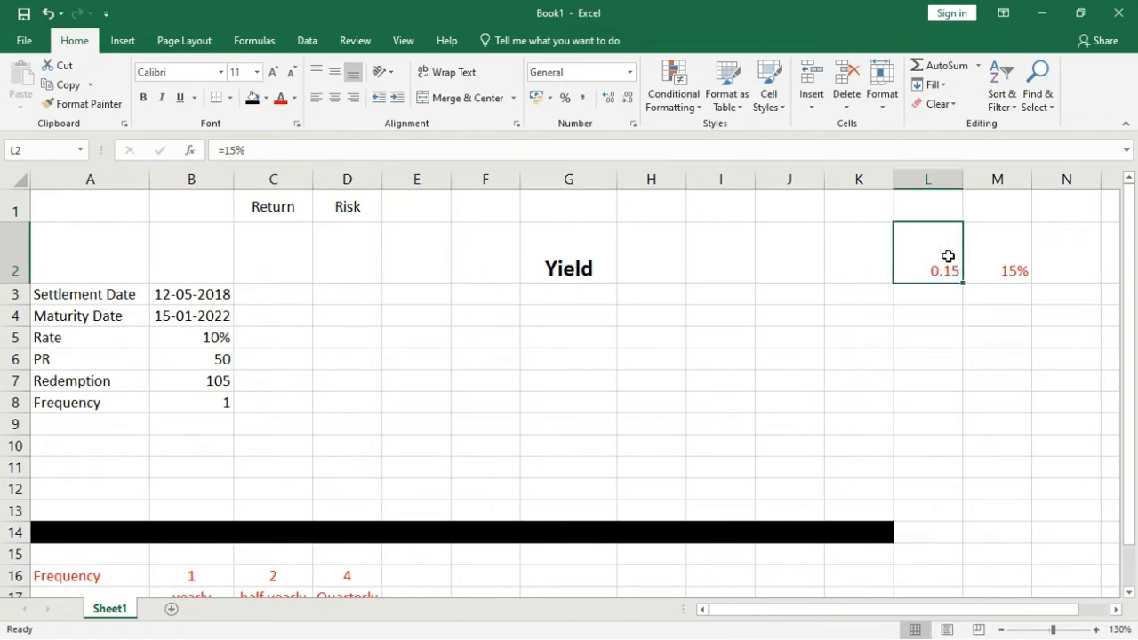
pyautogui.click(993, 253)
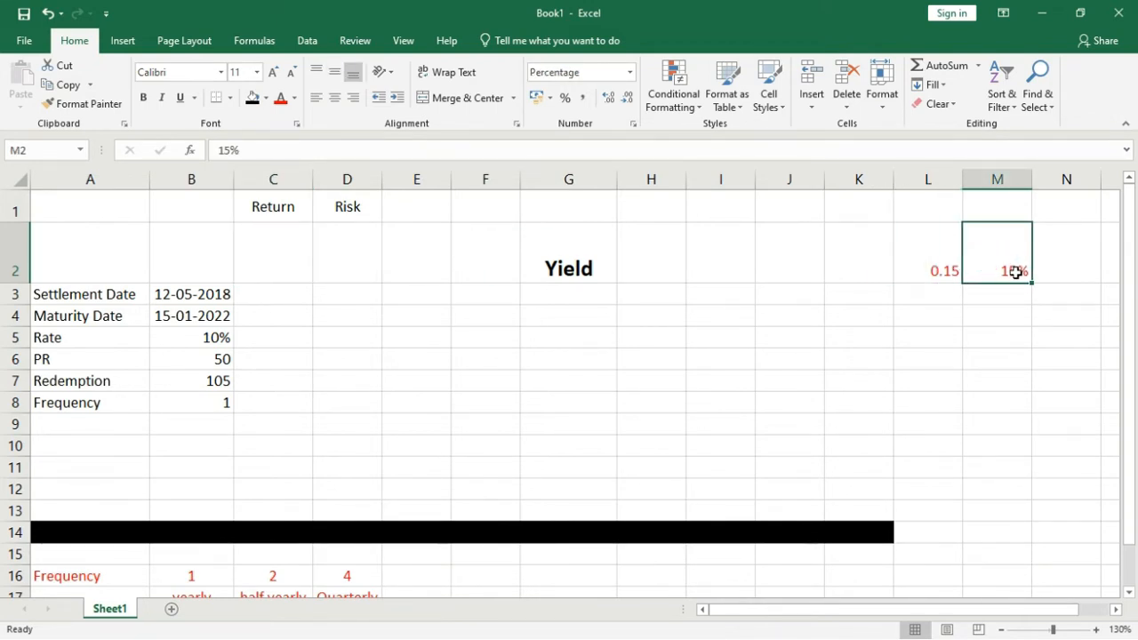
pyautogui.click(950, 262)
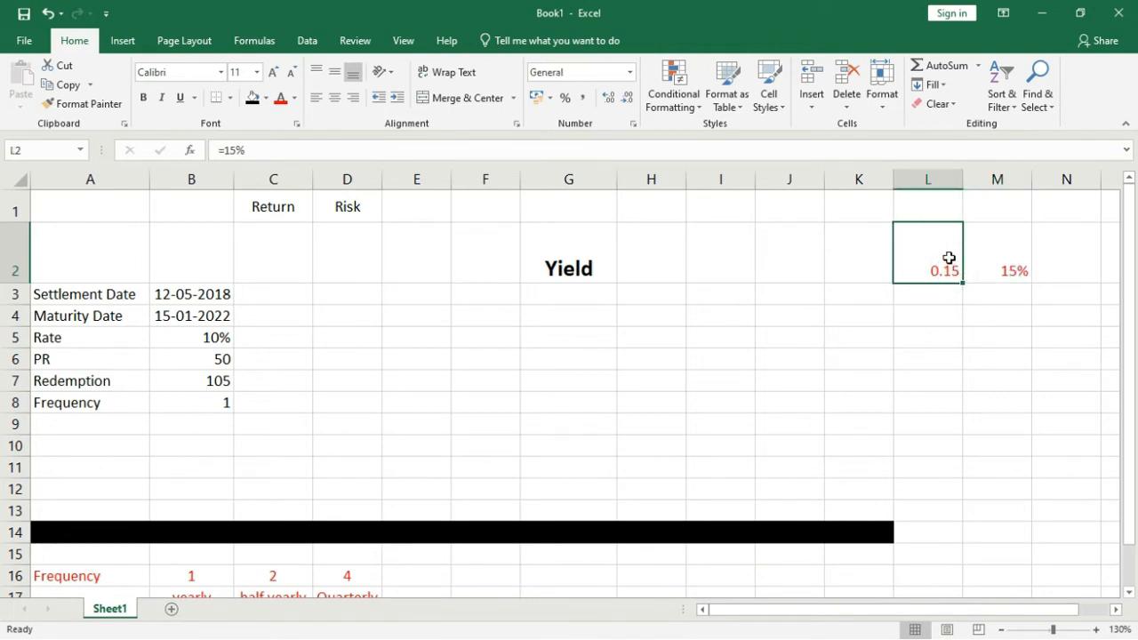
pyautogui.click(978, 262)
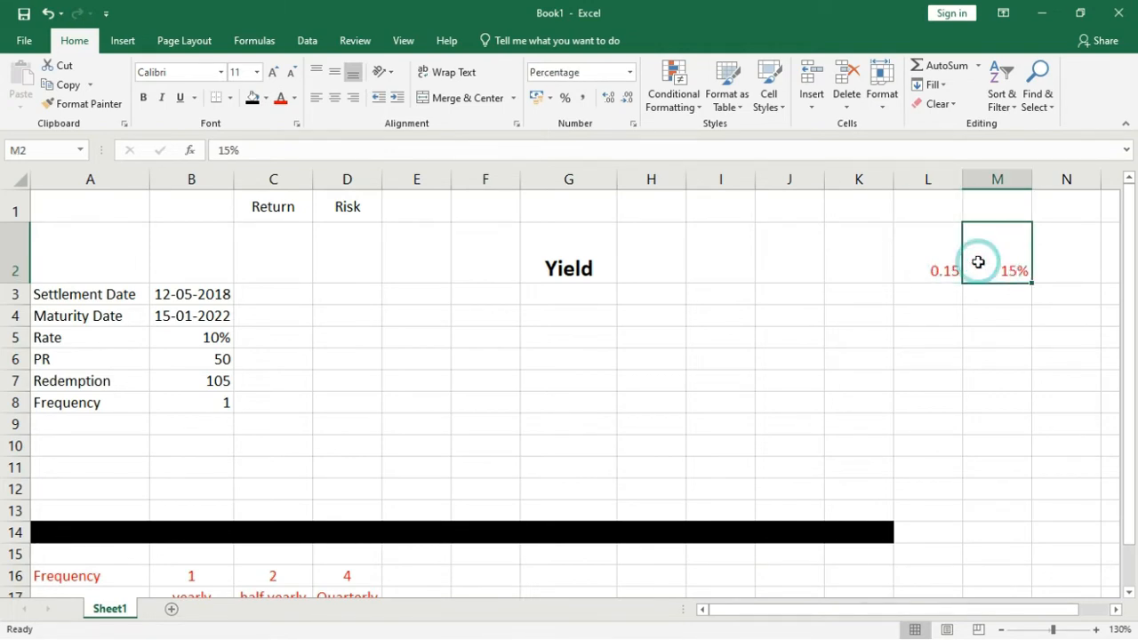
# Enter Plus under Return in C2 and Negative under Risk in D2, with D2 as centred red text.
pyautogui.click(275, 253)
pyautogui.write('Pl')
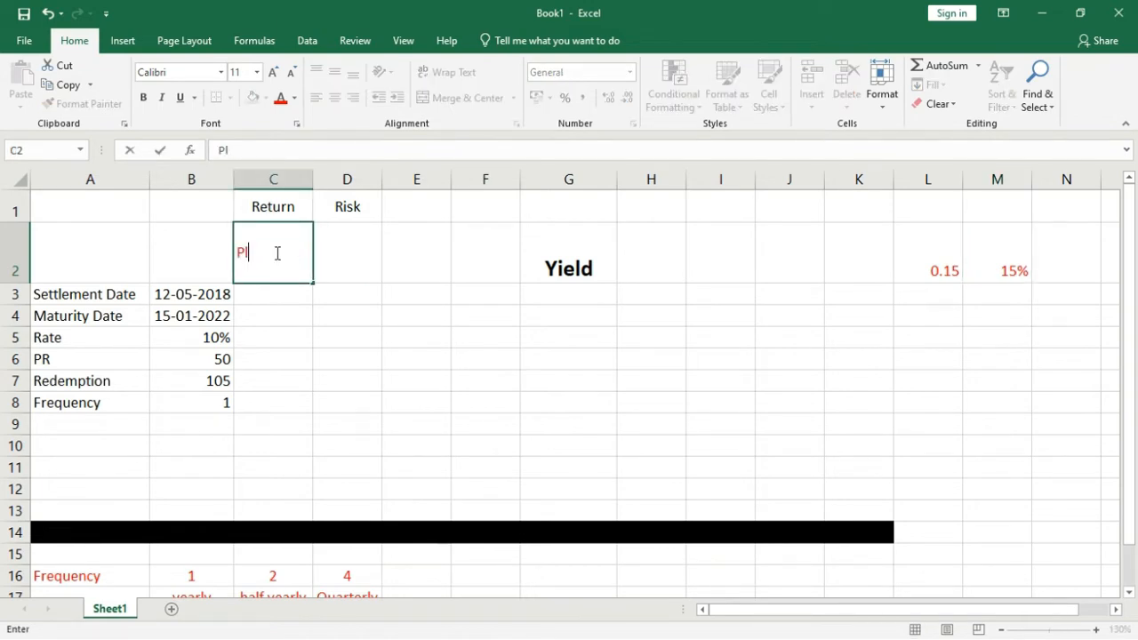
pyautogui.write('us')
pyautogui.press('Return')
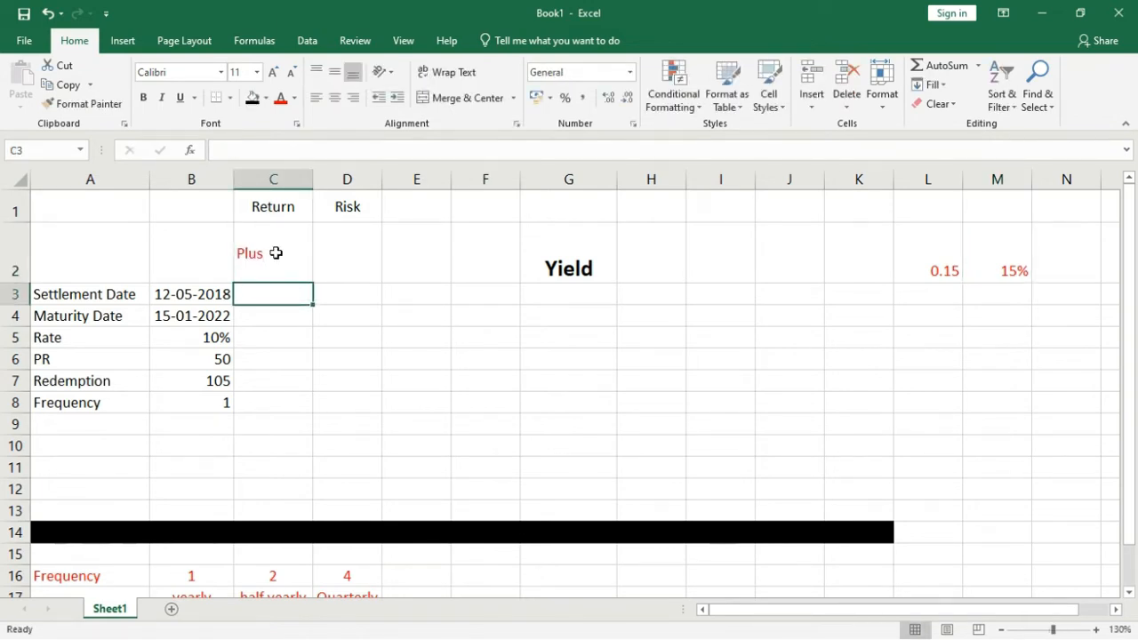
pyautogui.click(274, 253)
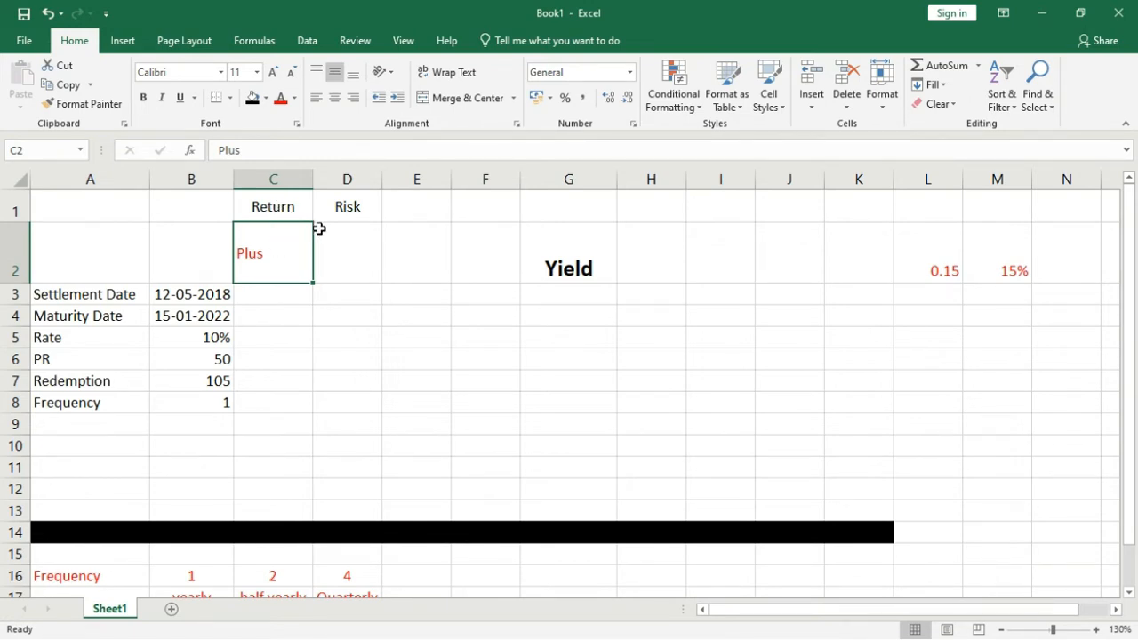
pyautogui.click(345, 242)
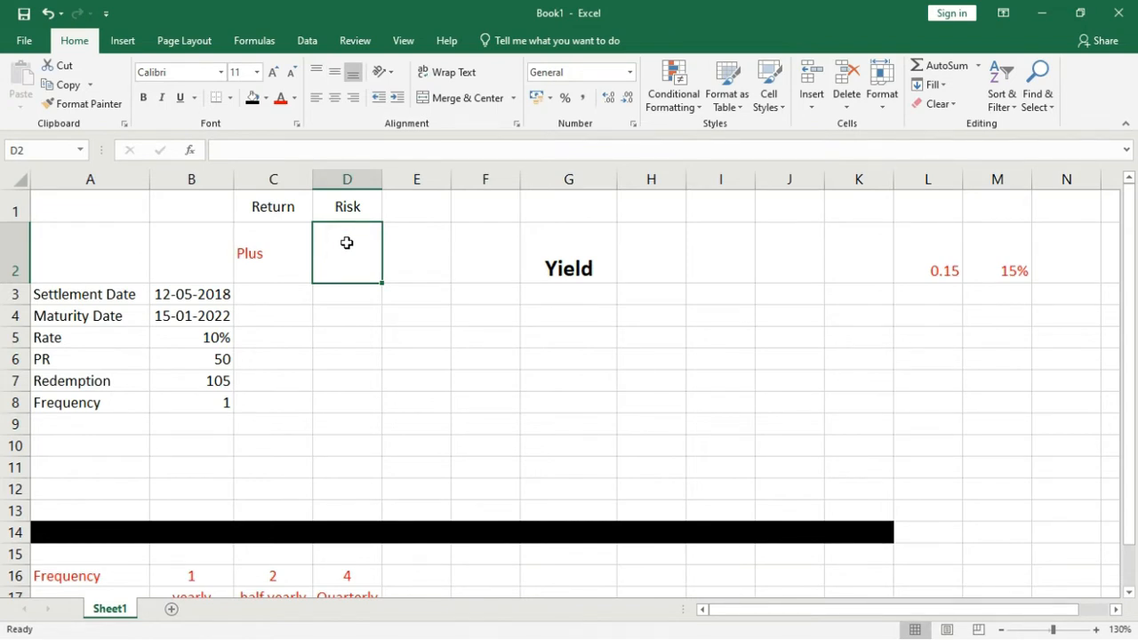
pyautogui.write('Neg')
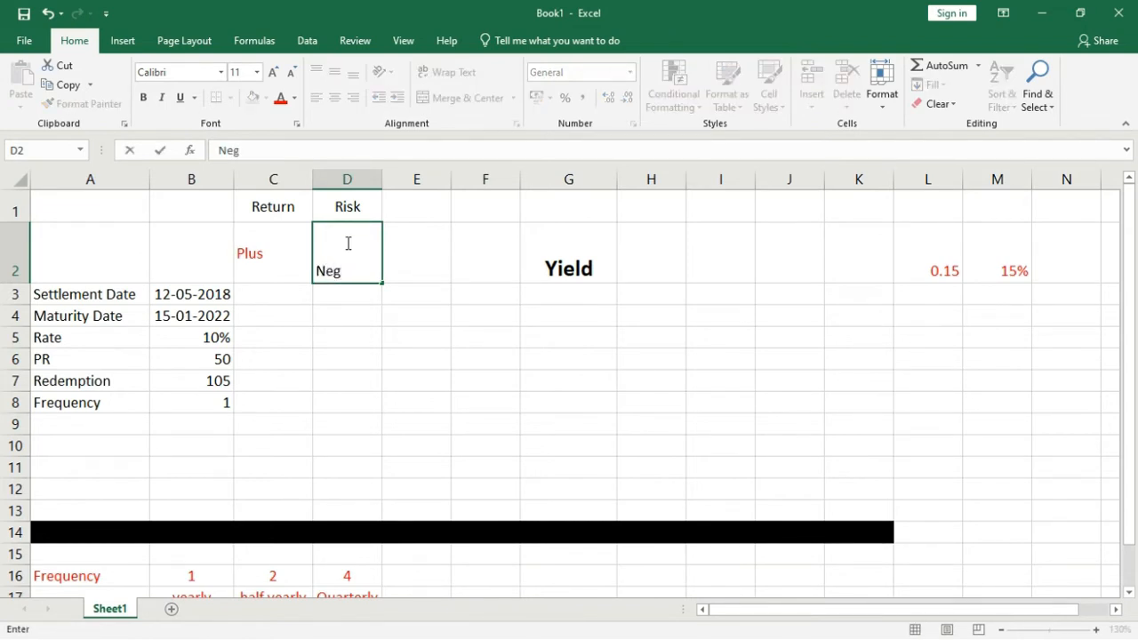
pyautogui.write('ative')
pyautogui.press('Return')
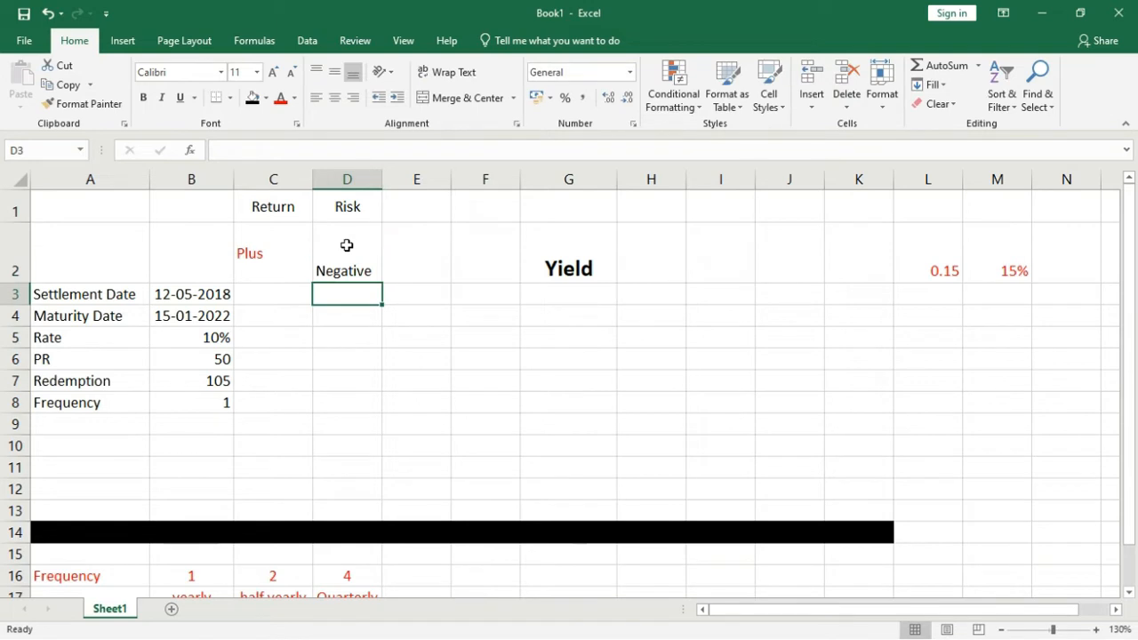
pyautogui.click(347, 251)
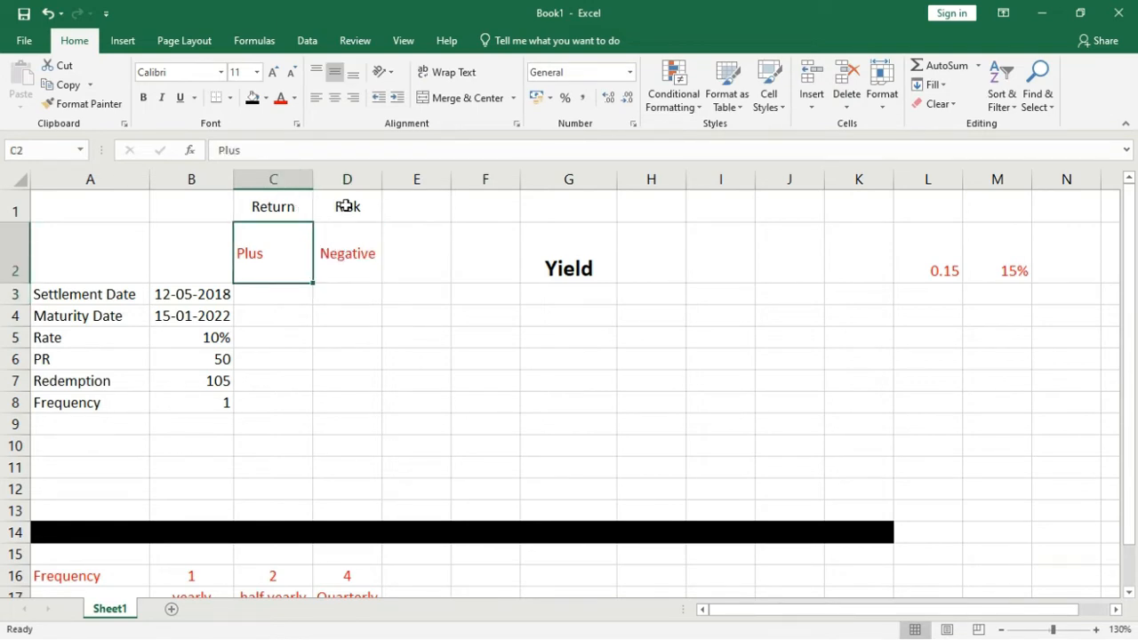
# Review the Yield heading, the Return and Risk labels, and the bond's PR, redemption and maturity date entries.
pyautogui.click(558, 264)
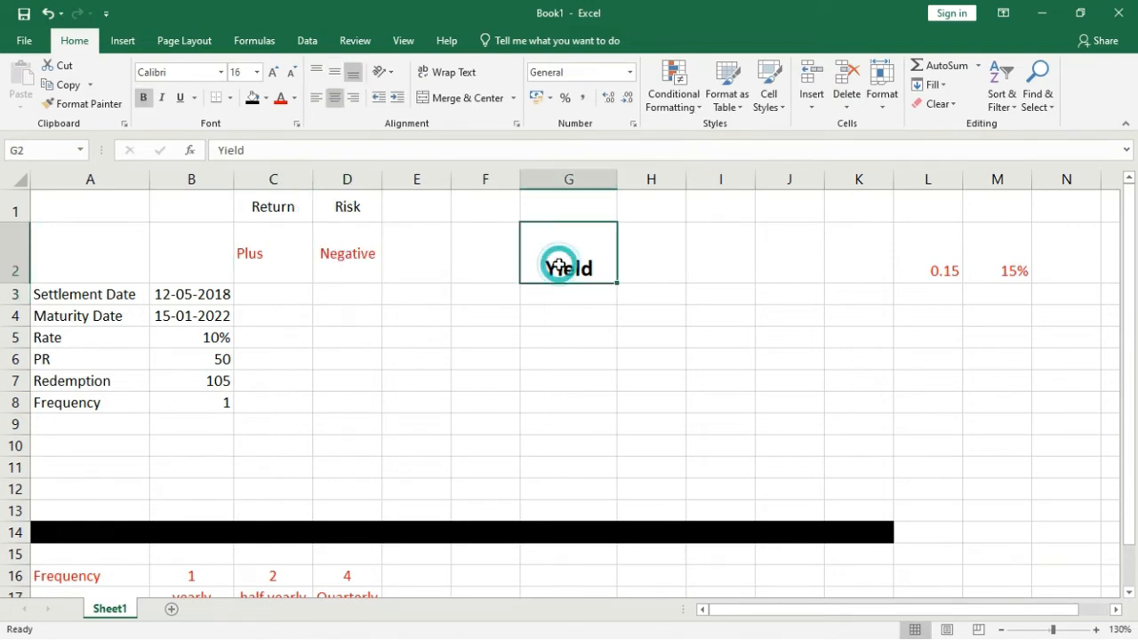
pyautogui.press('Left')
pyautogui.press('Left')
pyautogui.press('Left')
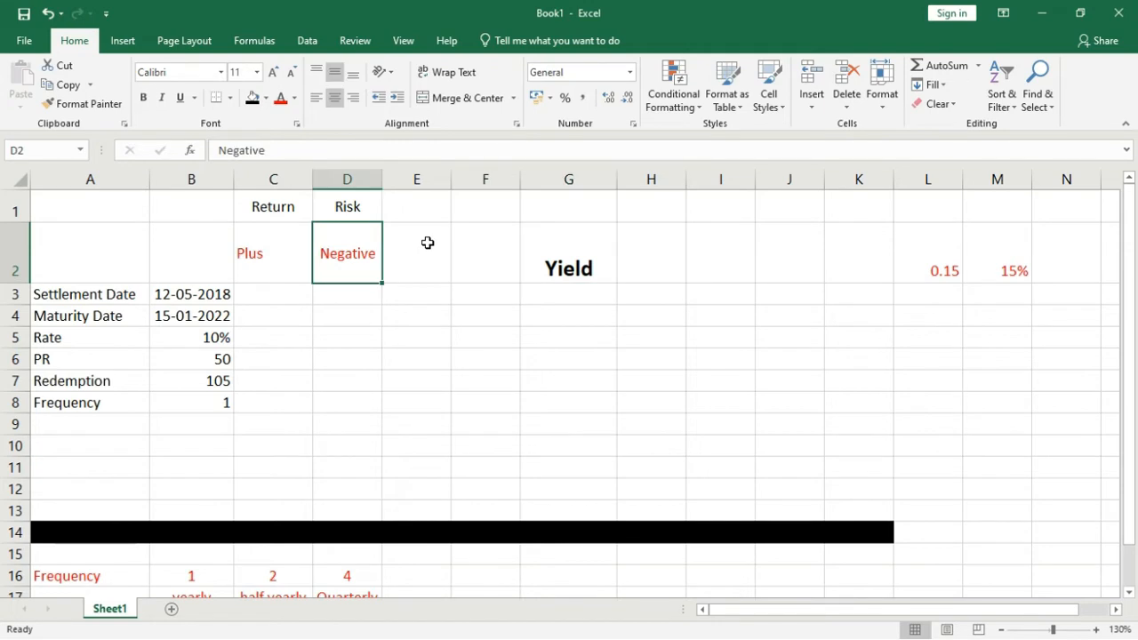
pyautogui.click(274, 238)
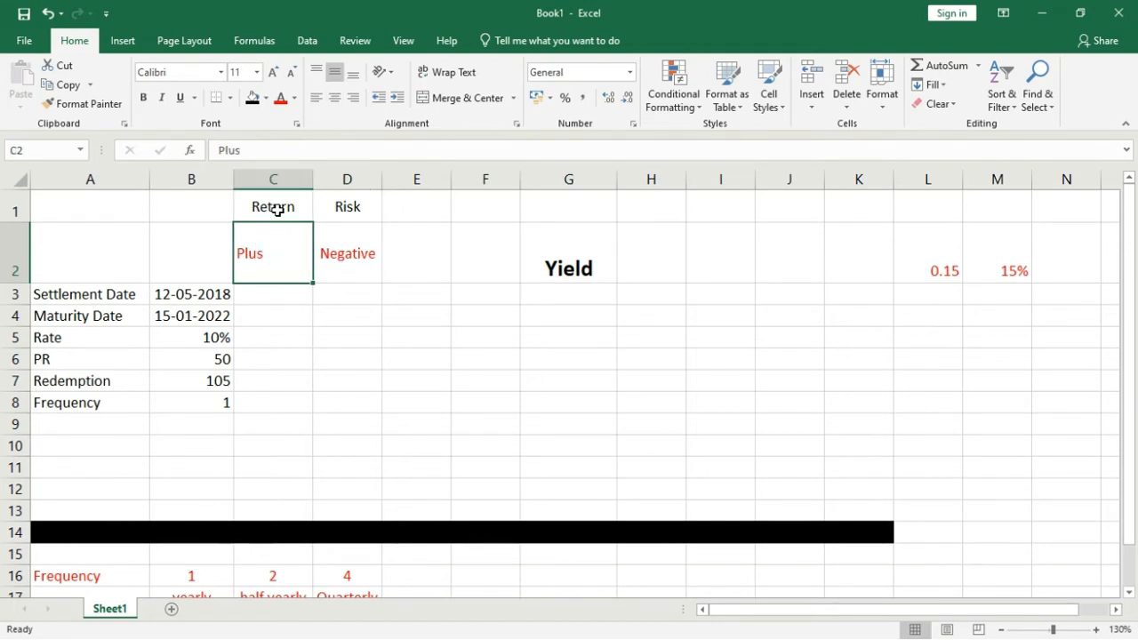
pyautogui.click(327, 235)
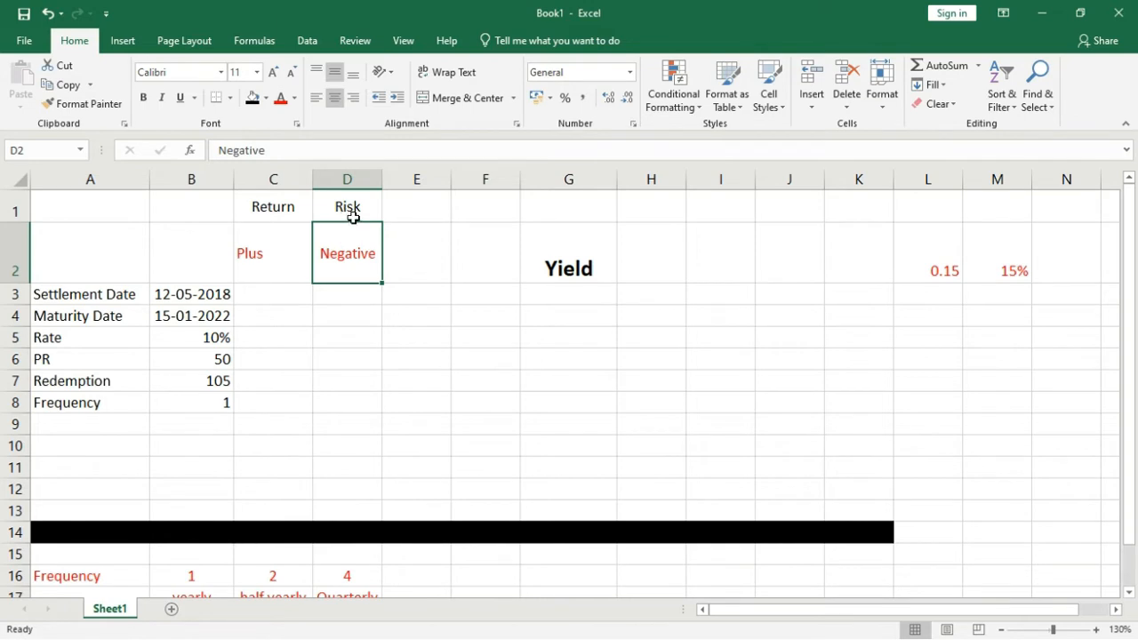
pyautogui.click(268, 248)
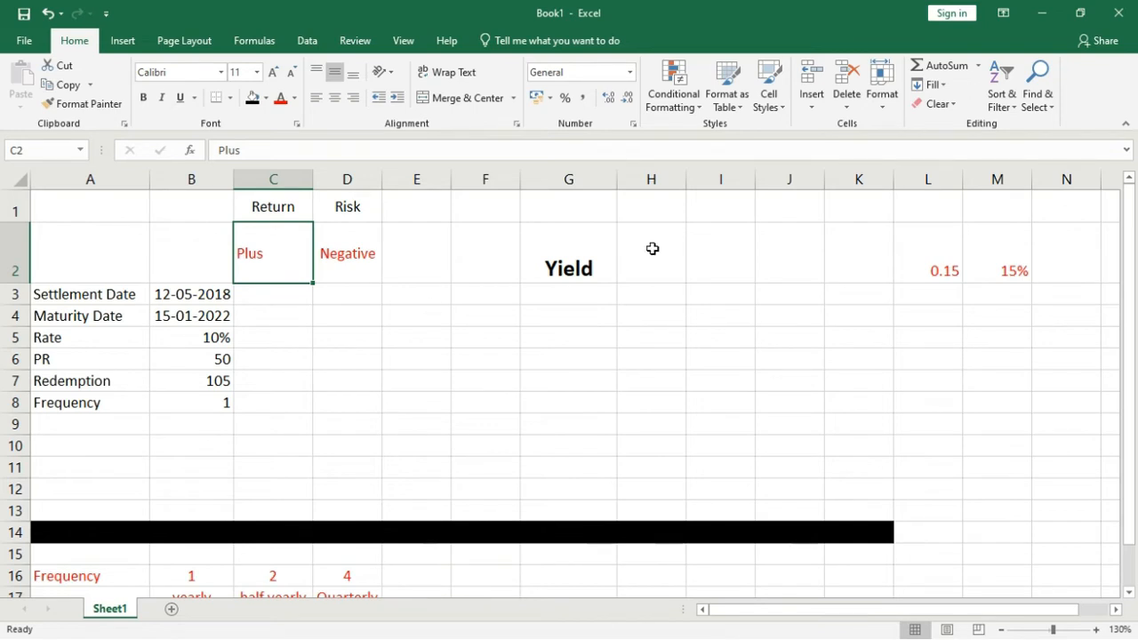
pyautogui.click(549, 256)
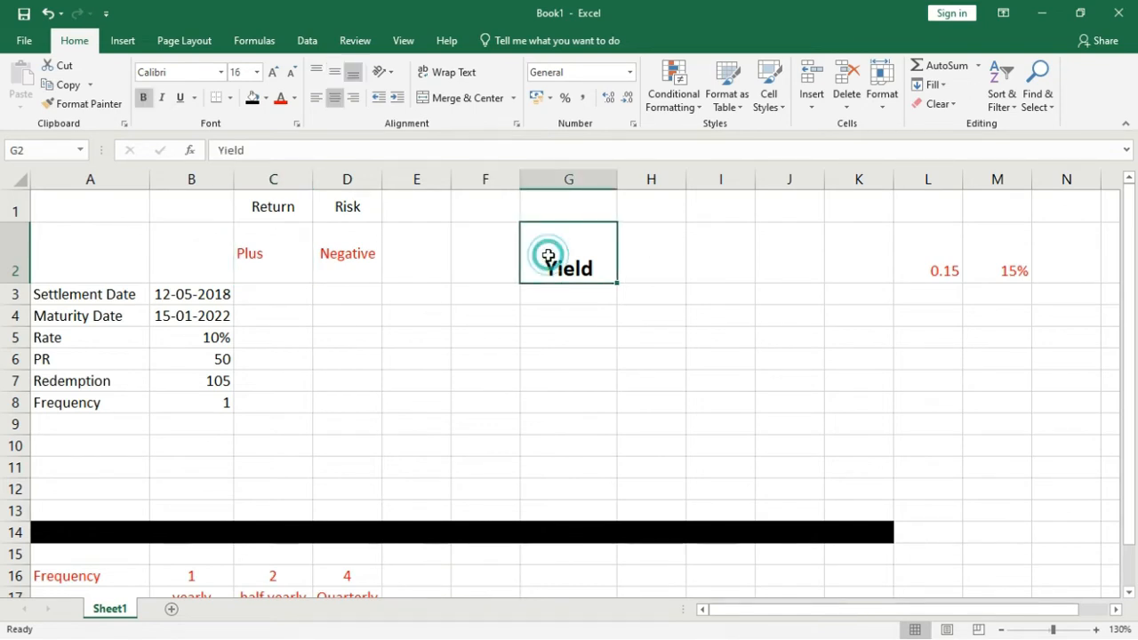
pyautogui.click(213, 359)
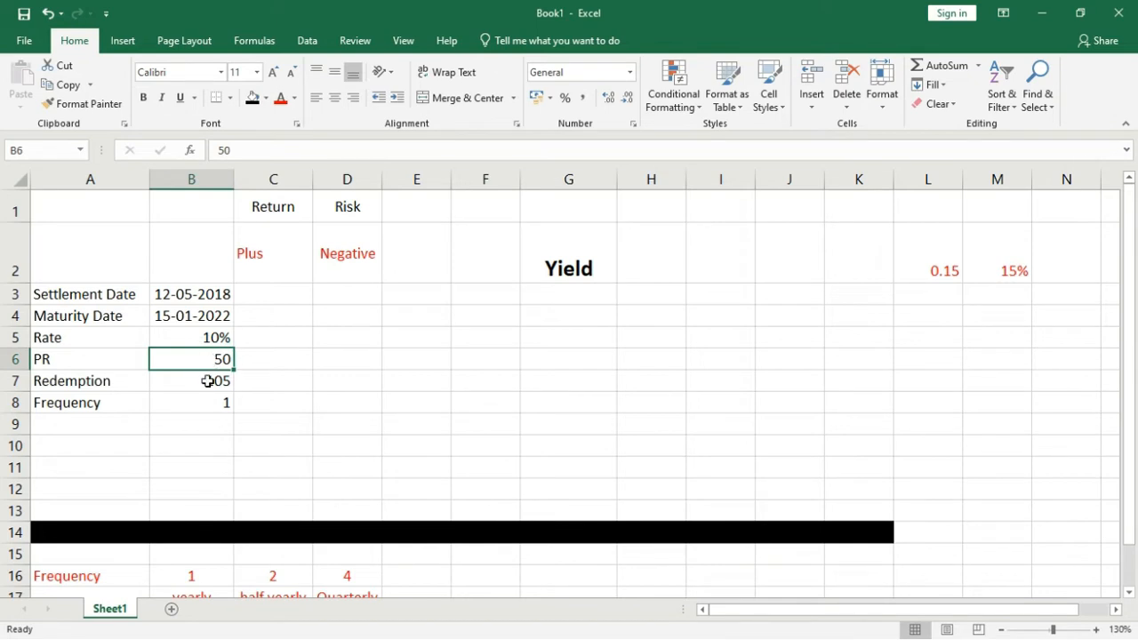
pyautogui.click(207, 381)
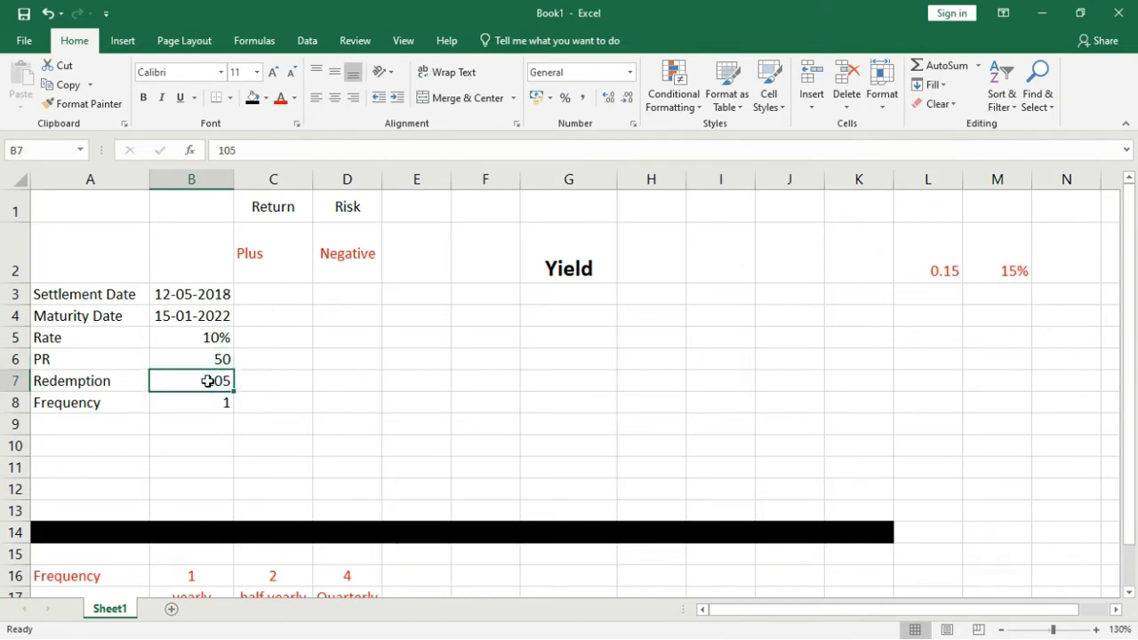
pyautogui.click(204, 316)
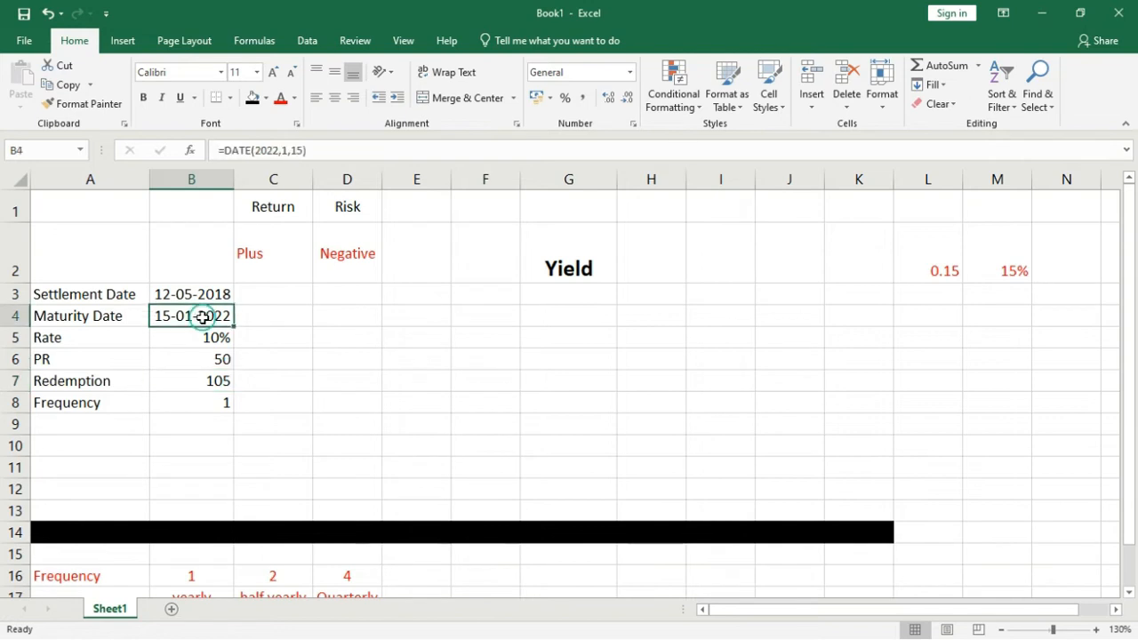
pyautogui.click(193, 381)
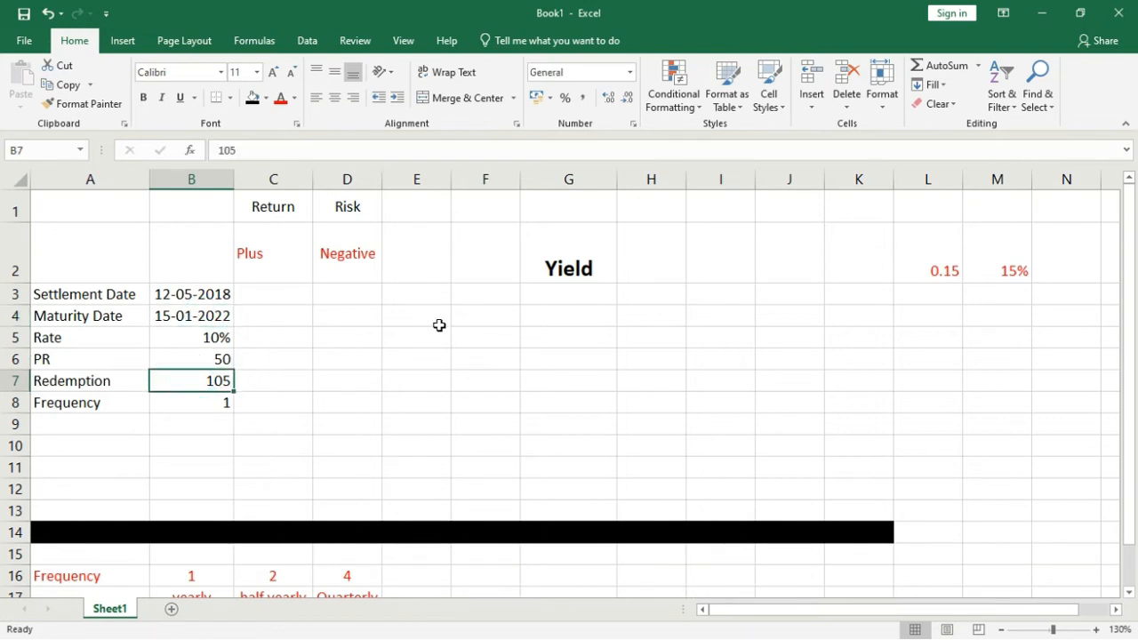
# Calculate the bond's yield in G4 with =YIELD(B3,B4,B5,B6,B7,1), using 1 for annual coupon payments.
pyautogui.click(583, 326)
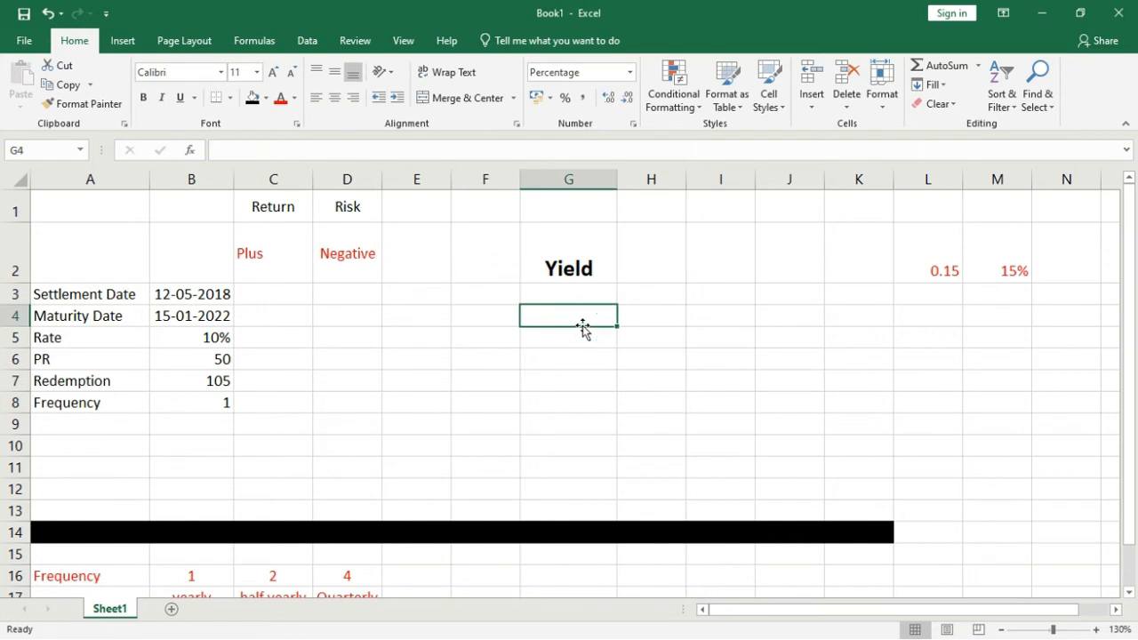
pyautogui.write('=yield(')
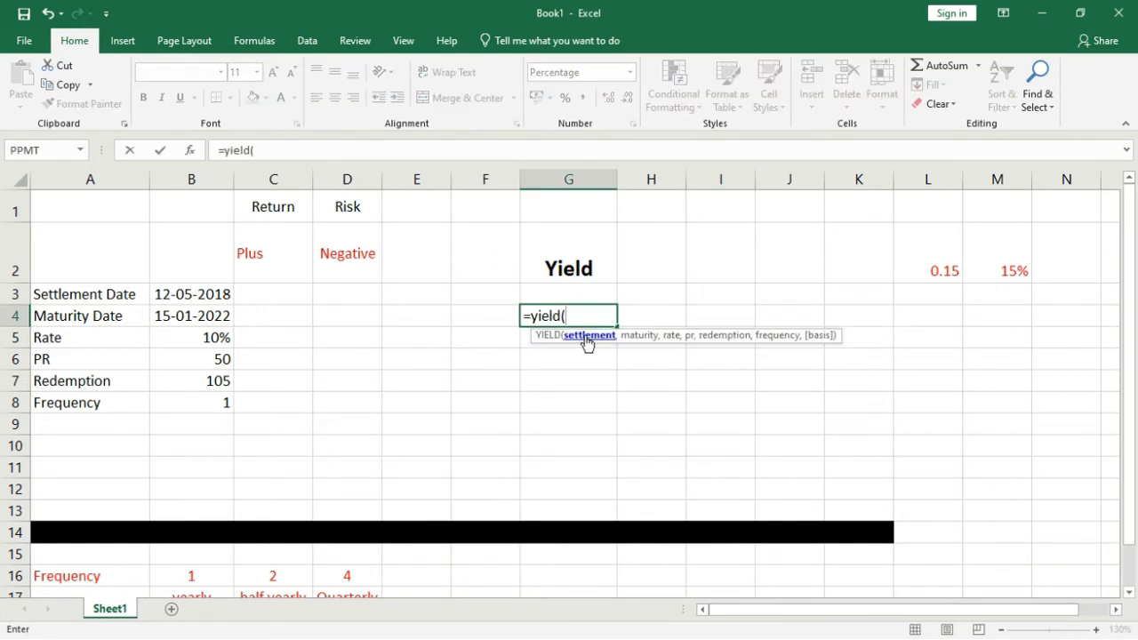
pyautogui.click(166, 294)
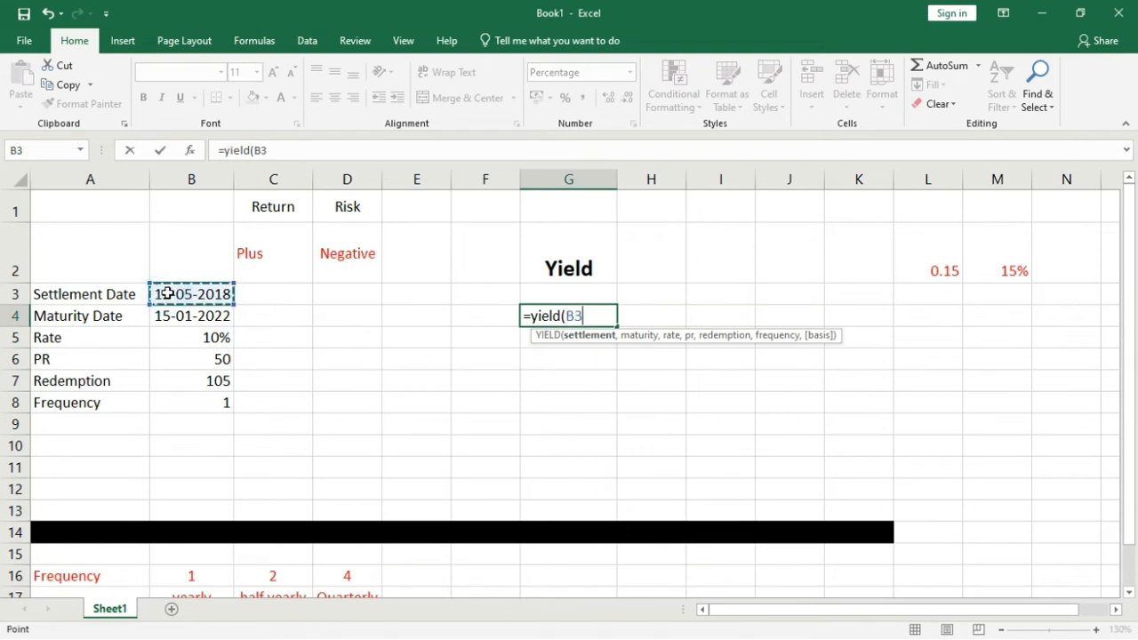
pyautogui.write(',')
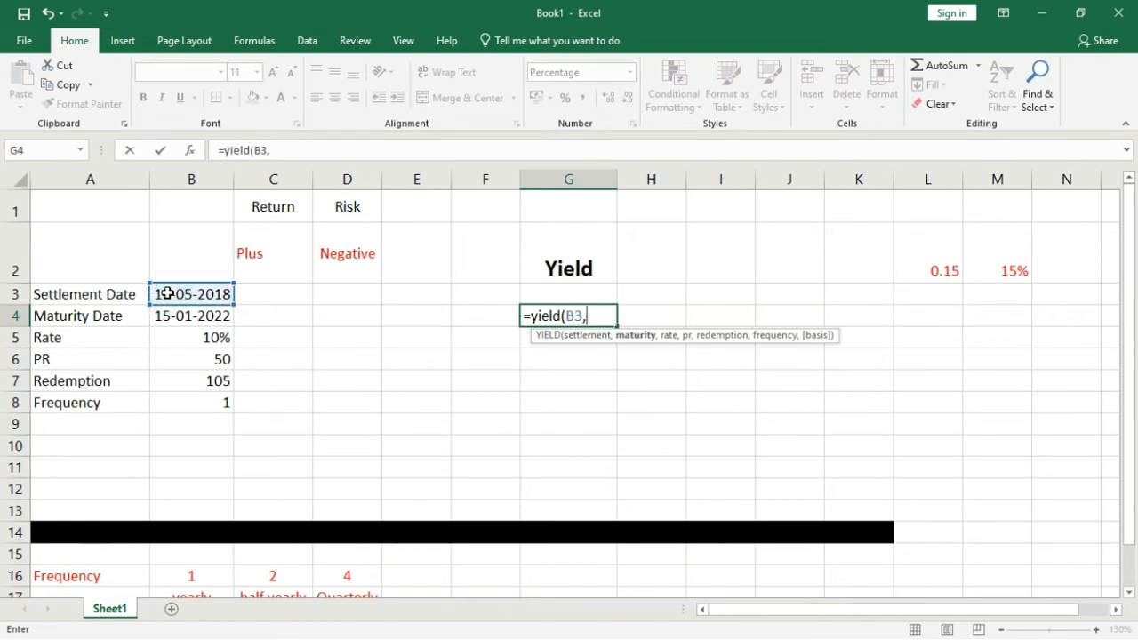
pyautogui.click(207, 316)
pyautogui.write(',')
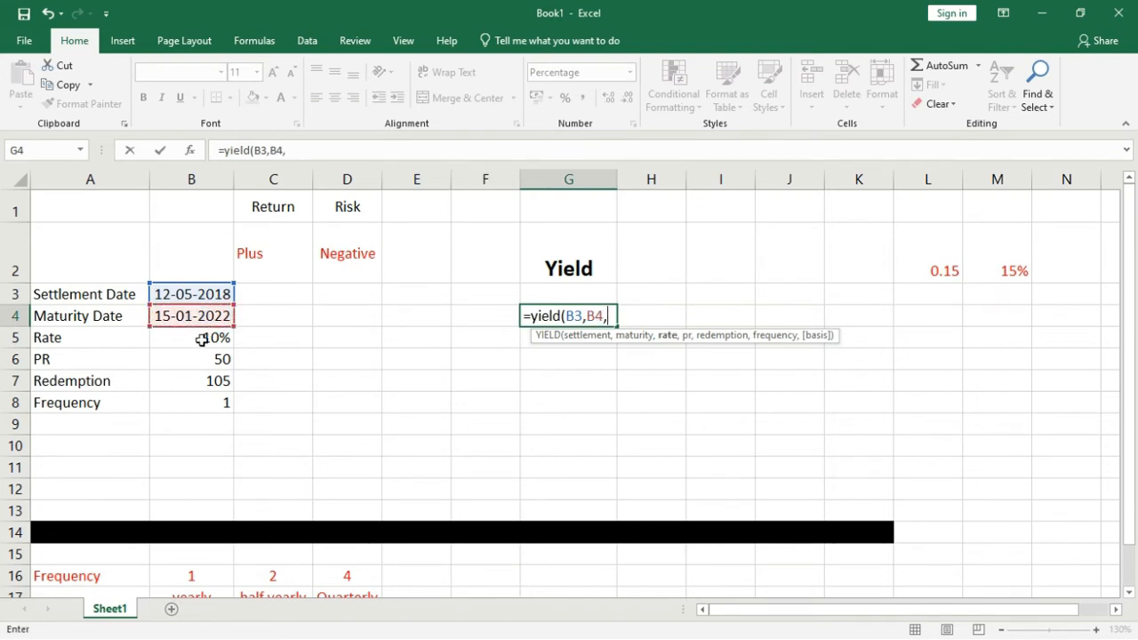
pyautogui.click(203, 339)
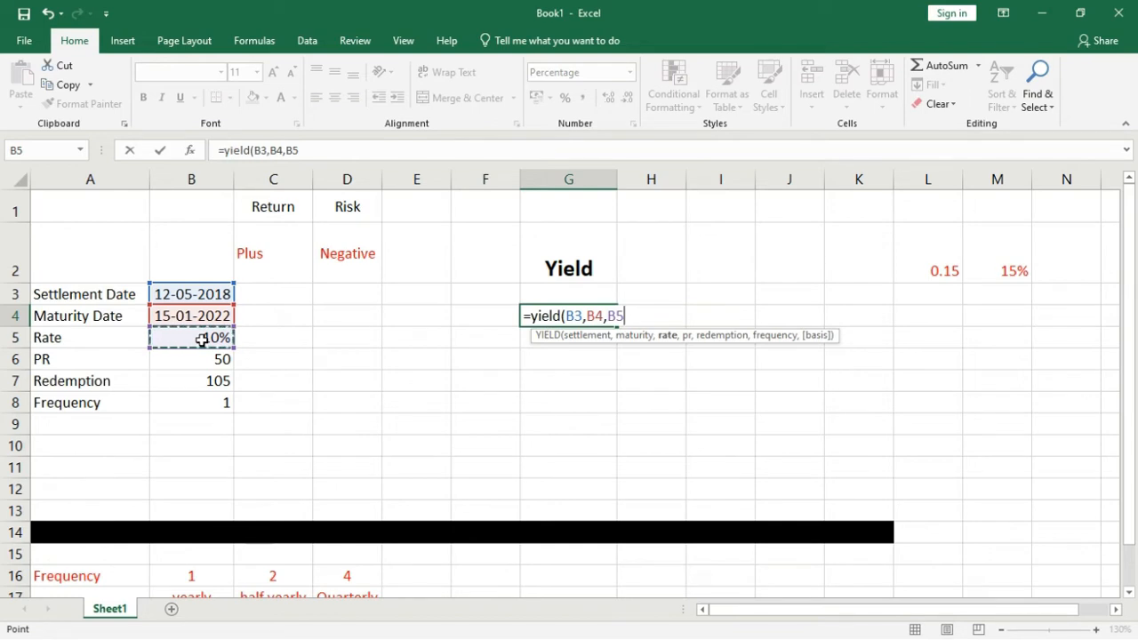
pyautogui.write(',')
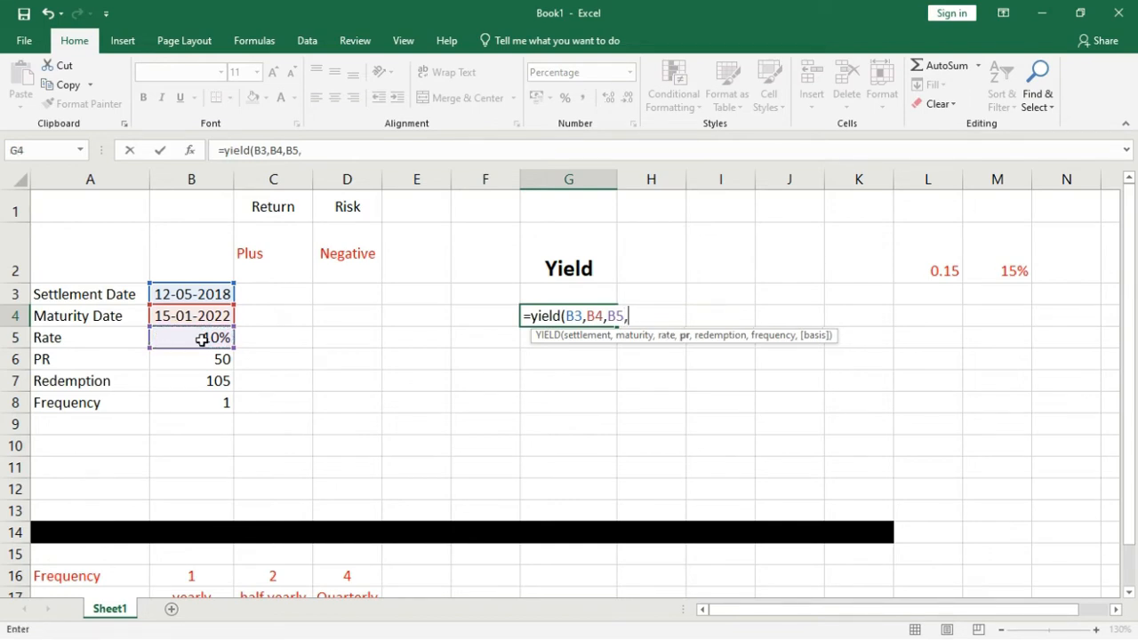
pyautogui.click(201, 359)
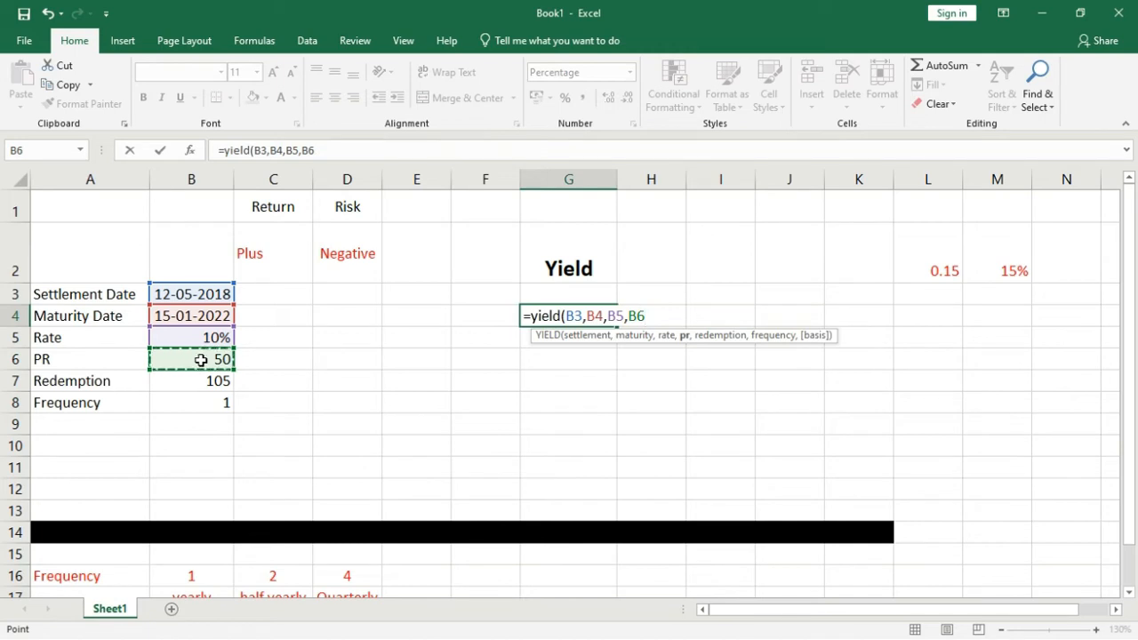
pyautogui.write(',')
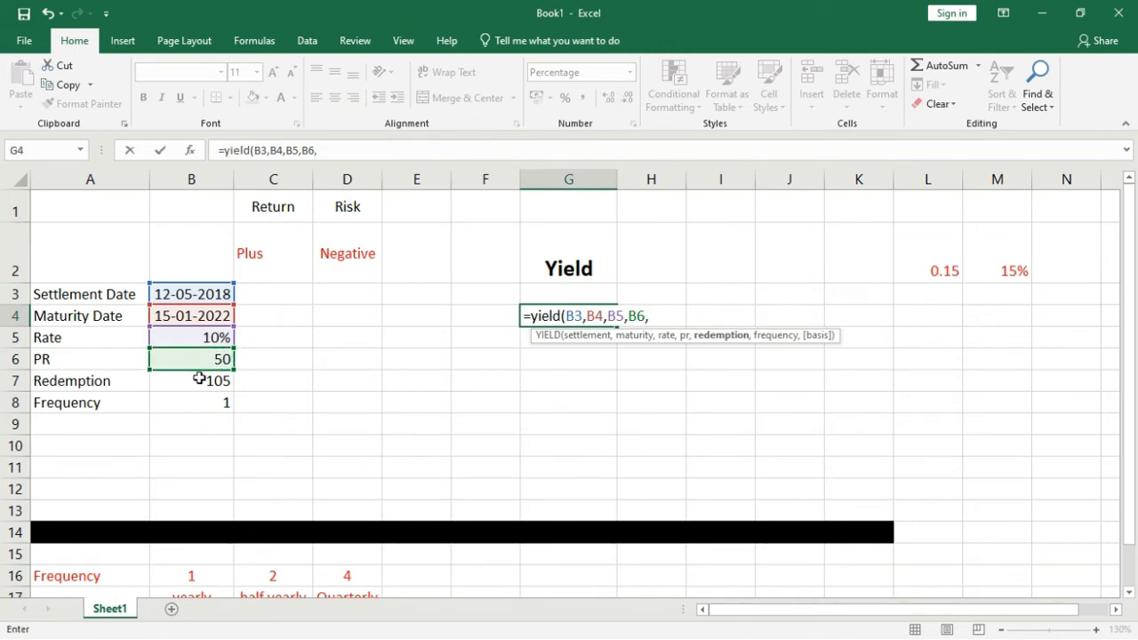
pyautogui.click(199, 378)
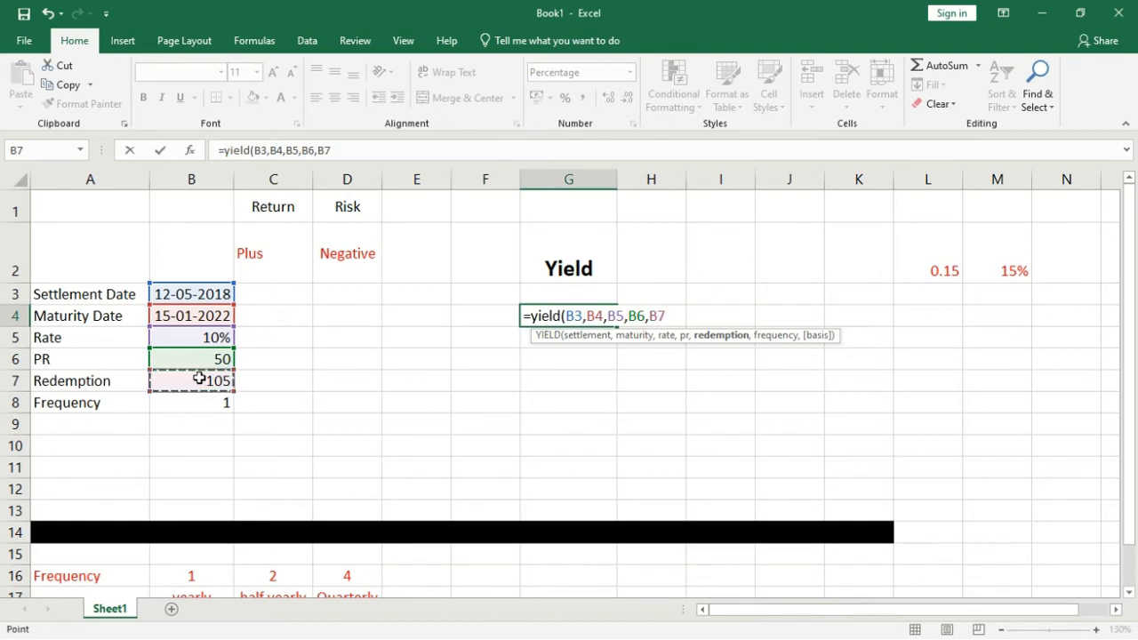
pyautogui.write(',1')
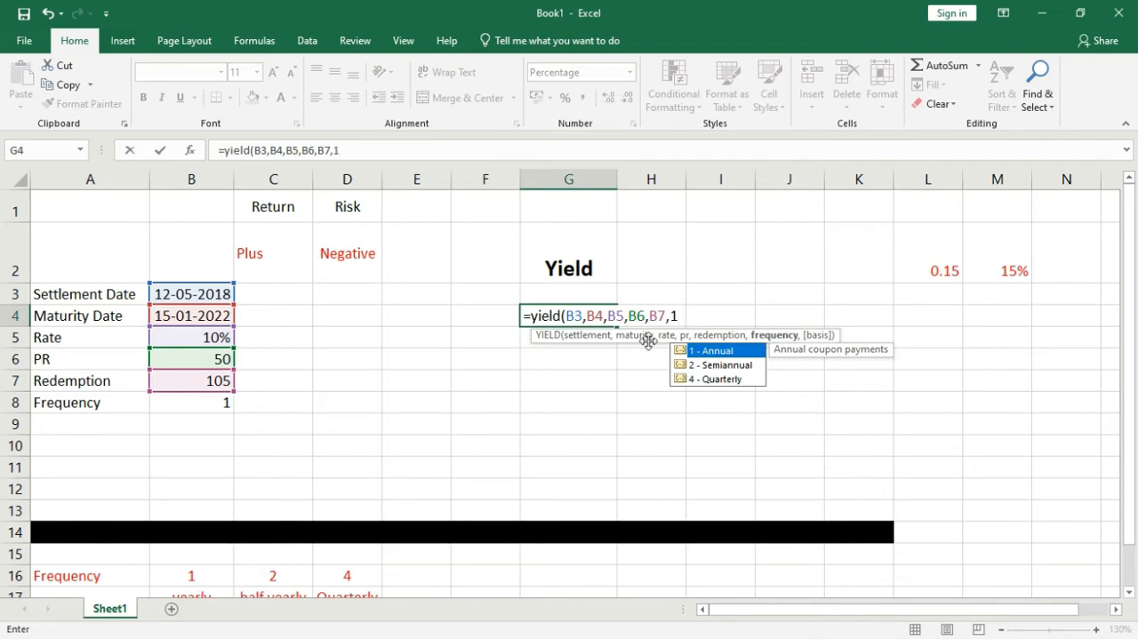
pyautogui.write(')')
pyautogui.press('Return')
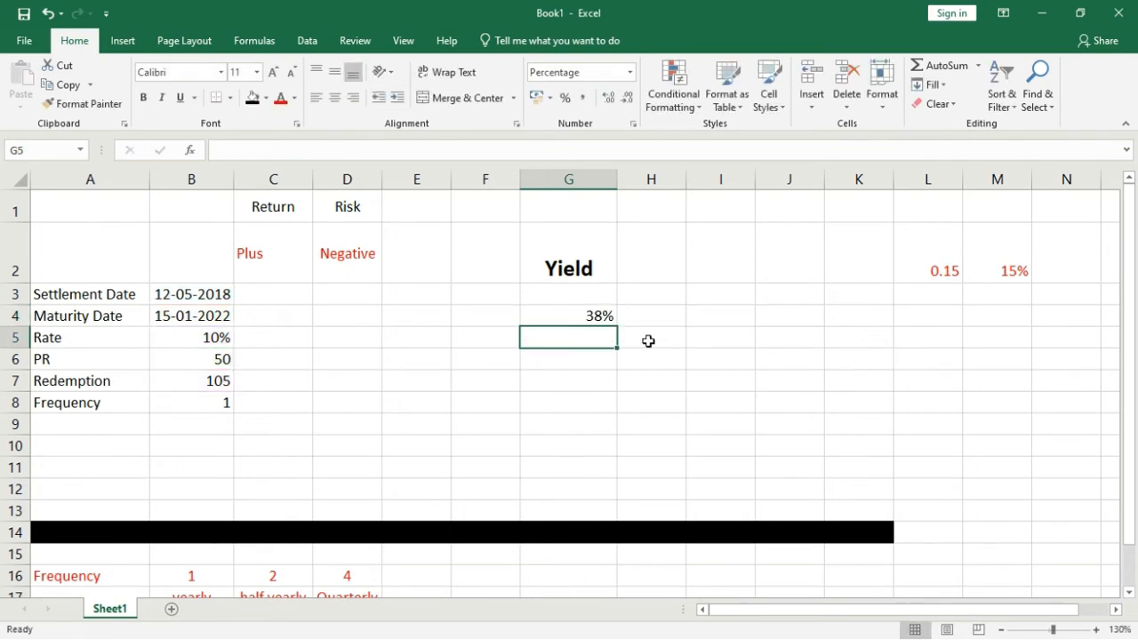
# Examine the yield in G4 against the Risk and Return labels and the PR and redemption values in B6 and B7.
pyautogui.click(602, 313)
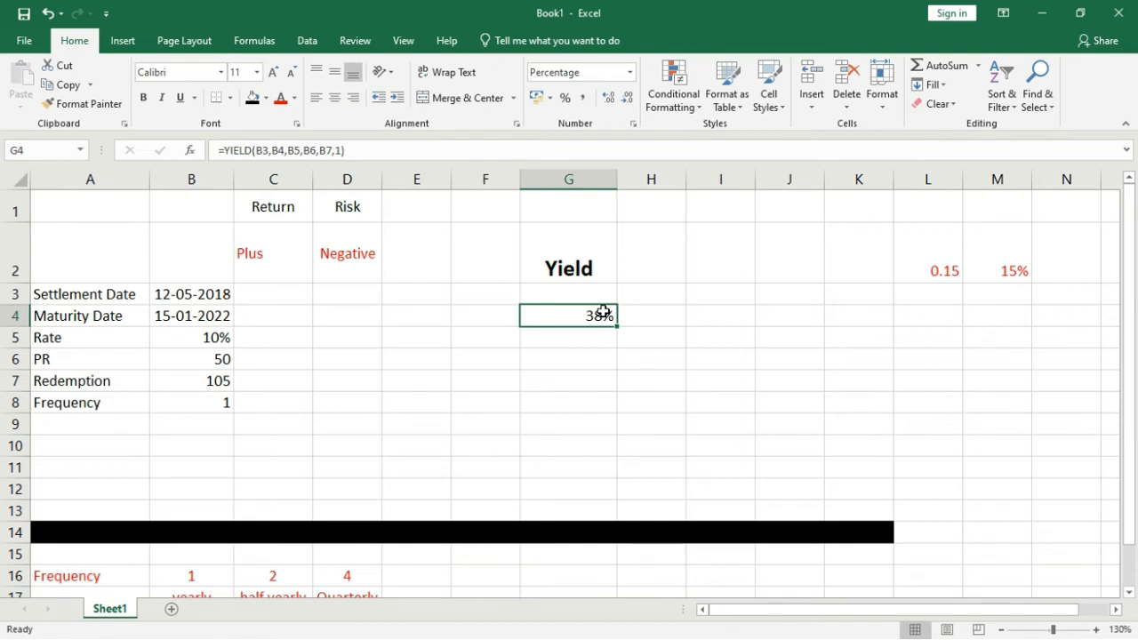
pyautogui.click(368, 211)
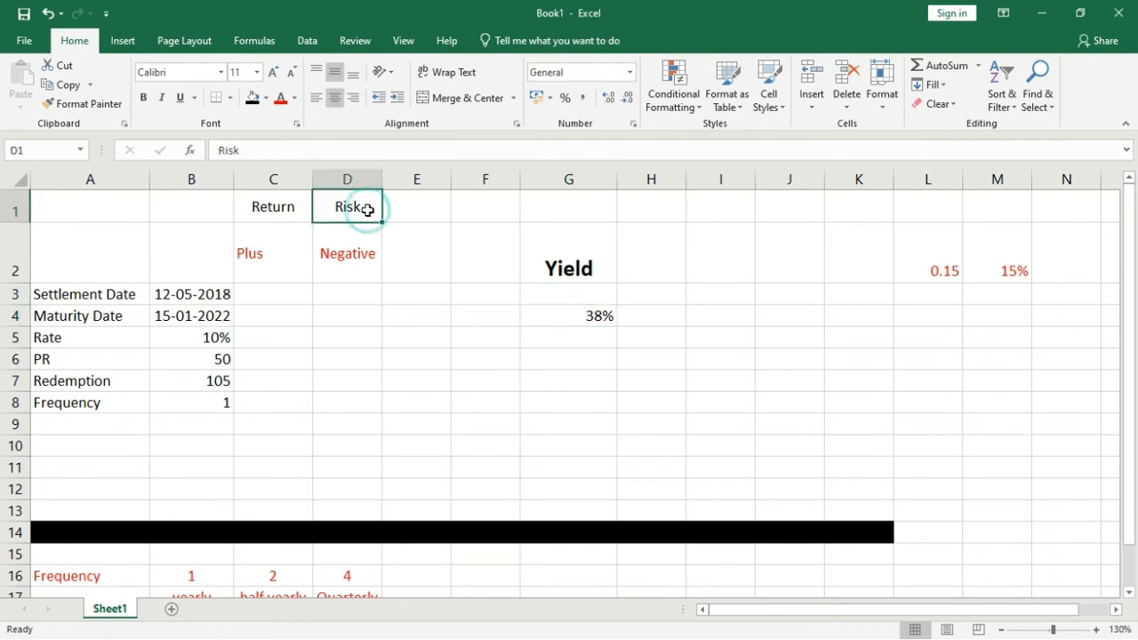
pyautogui.click(298, 192)
pyautogui.click(602, 316)
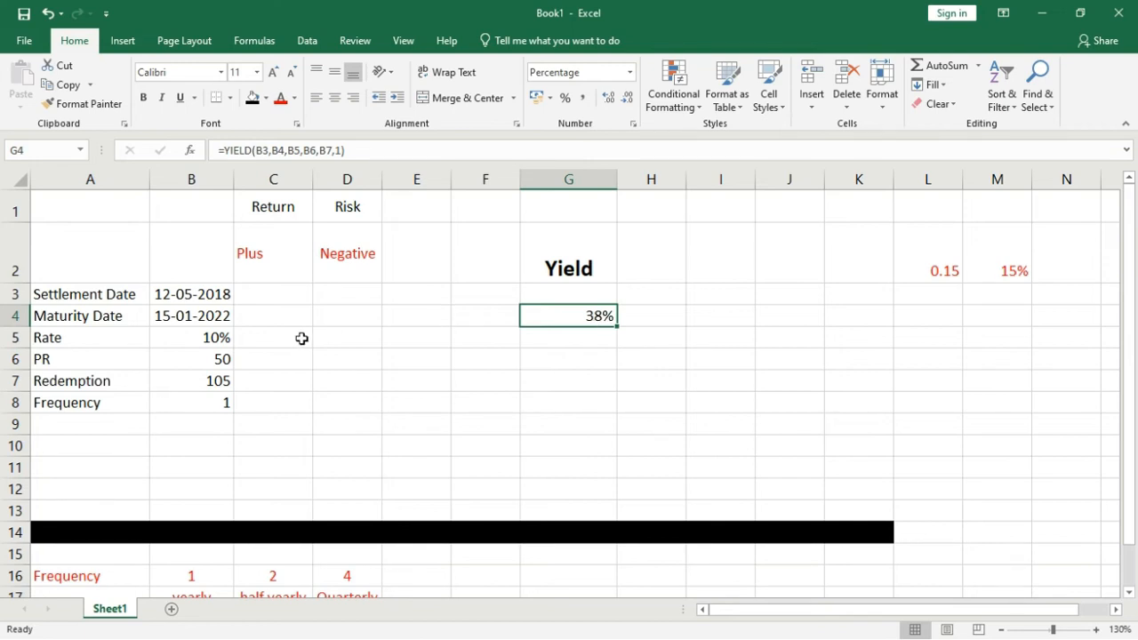
pyautogui.click(197, 365)
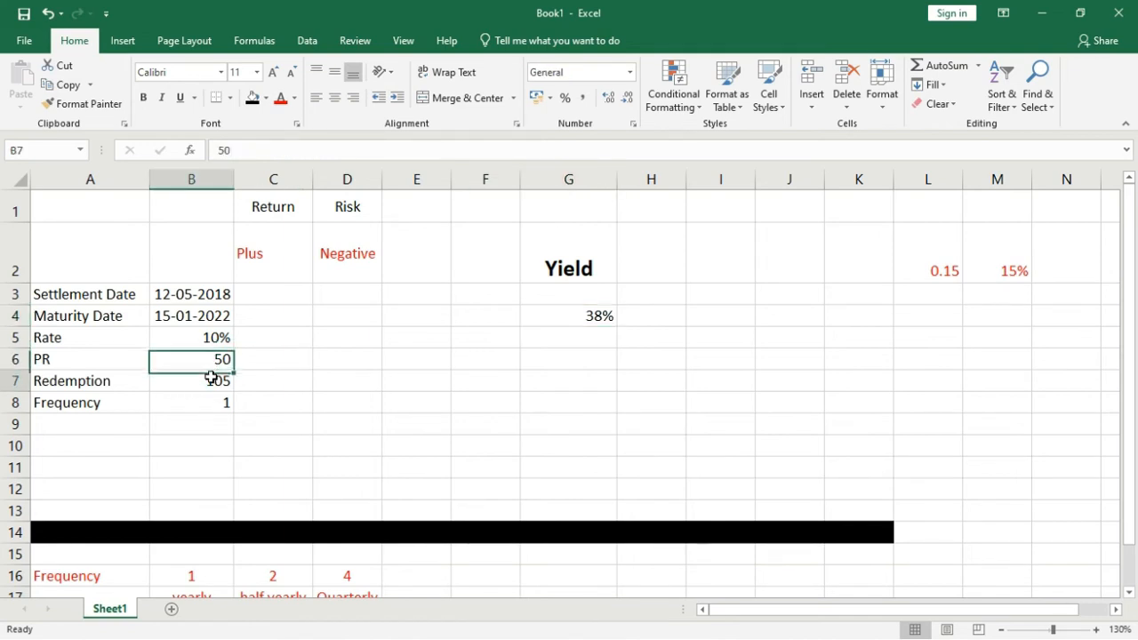
pyautogui.click(210, 377)
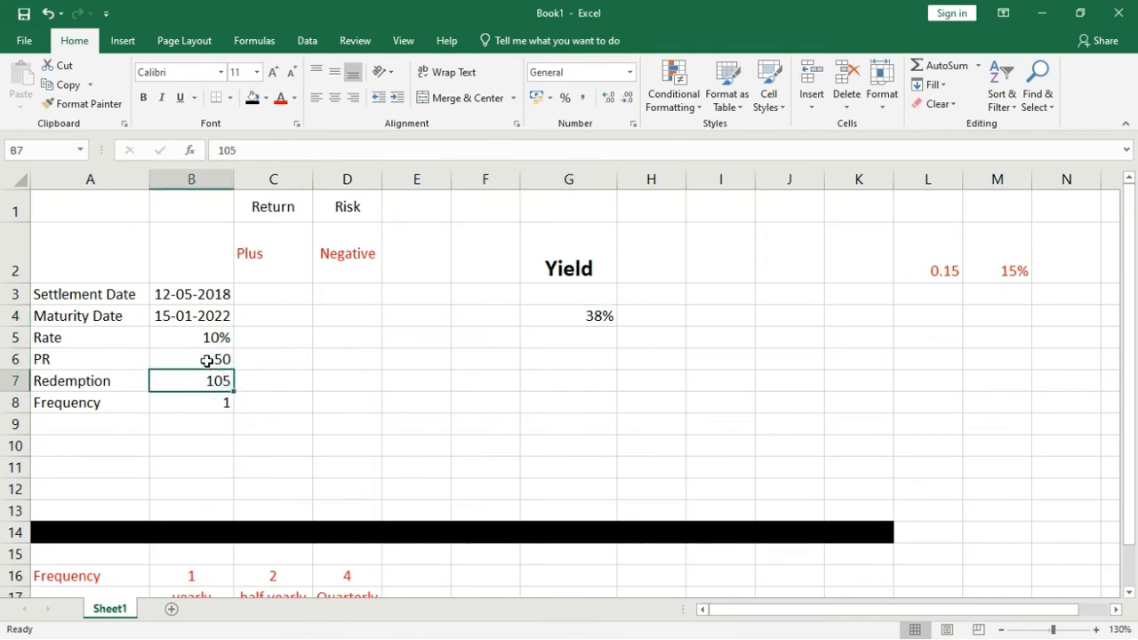
pyautogui.click(213, 360)
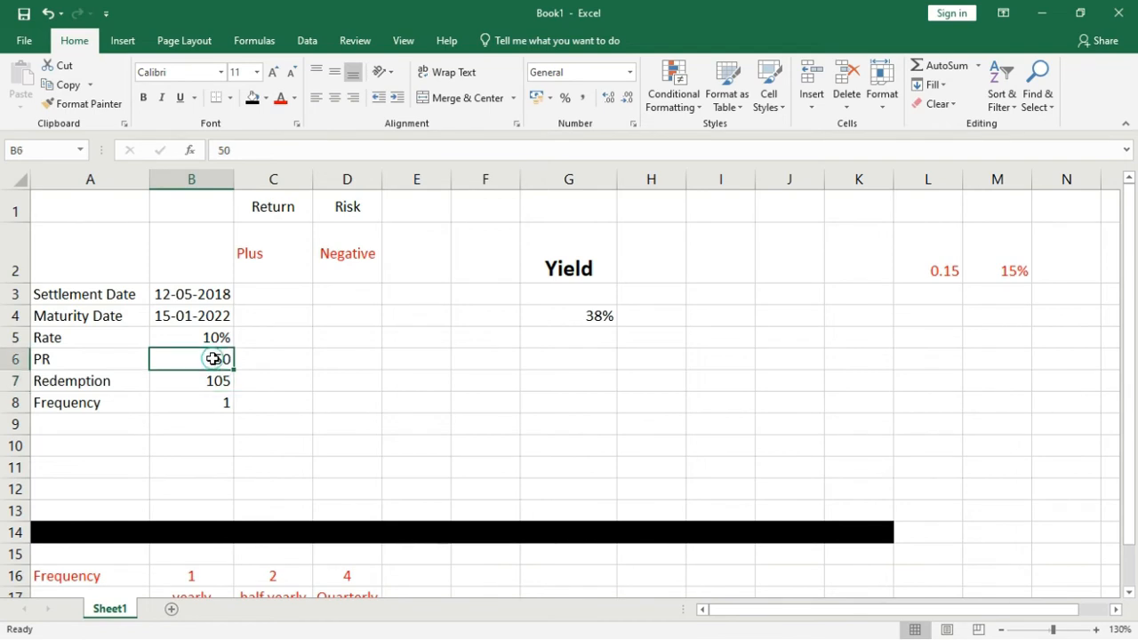
pyautogui.click(210, 380)
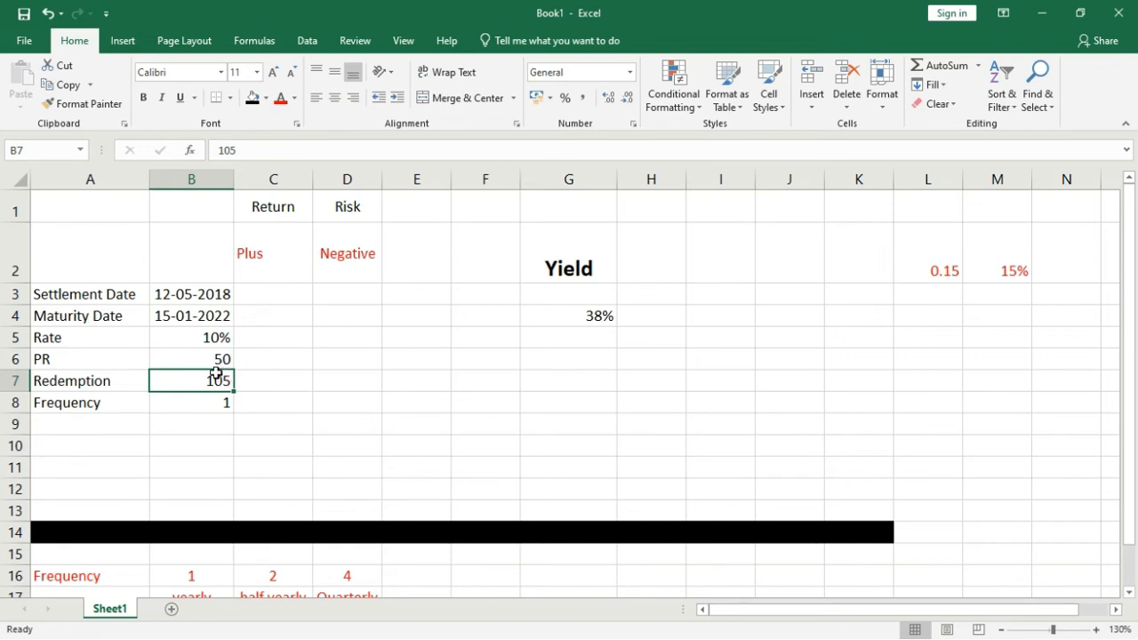
pyautogui.click(218, 361)
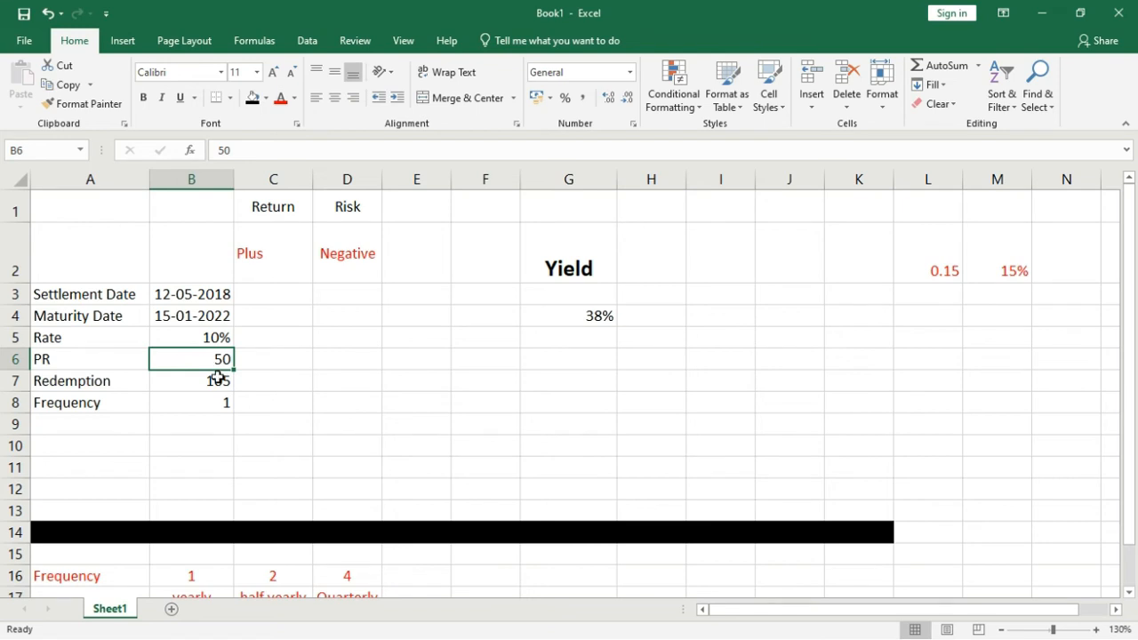
pyautogui.click(220, 377)
# Set the PR in B6 to 100 and check the recalculated yield in G4.
pyautogui.click(220, 360)
pyautogui.write('100')
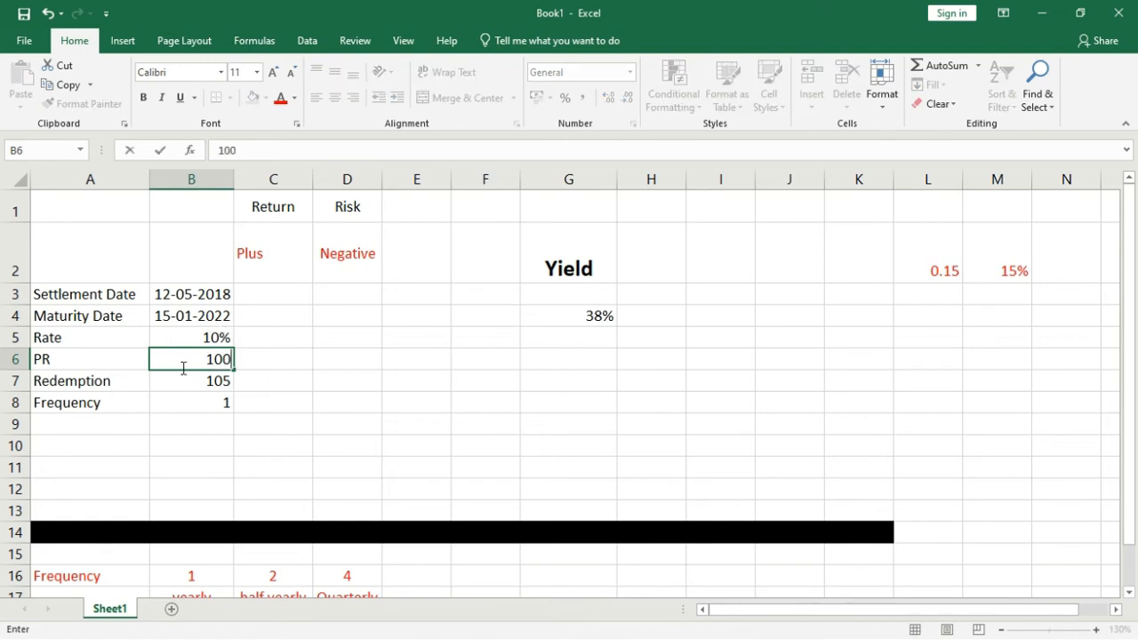
pyautogui.press('Return')
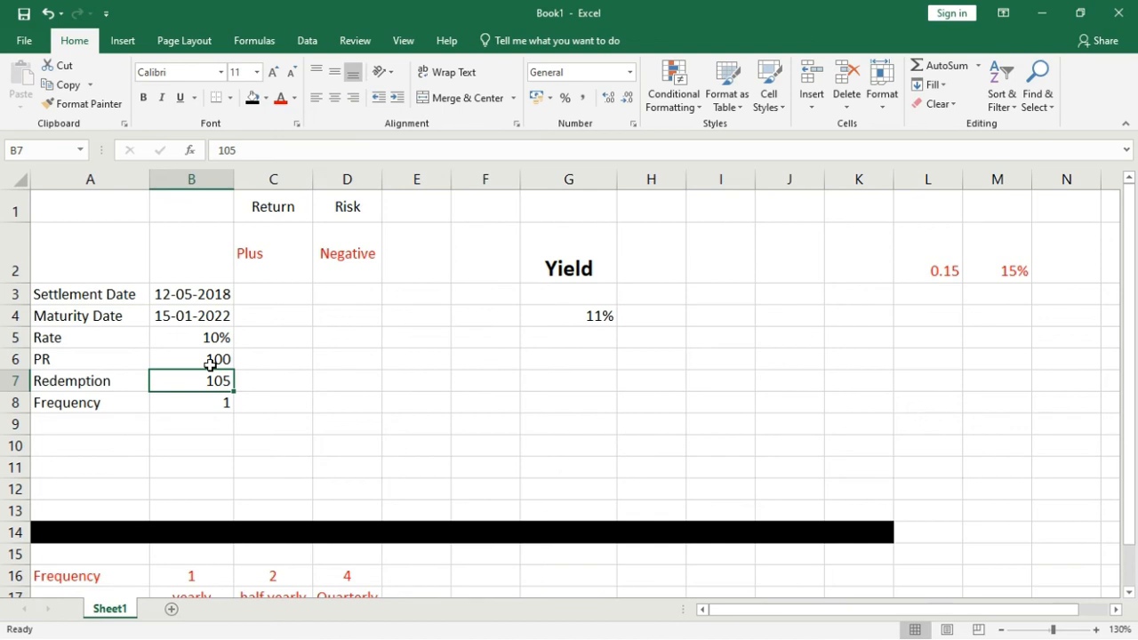
pyautogui.click(587, 319)
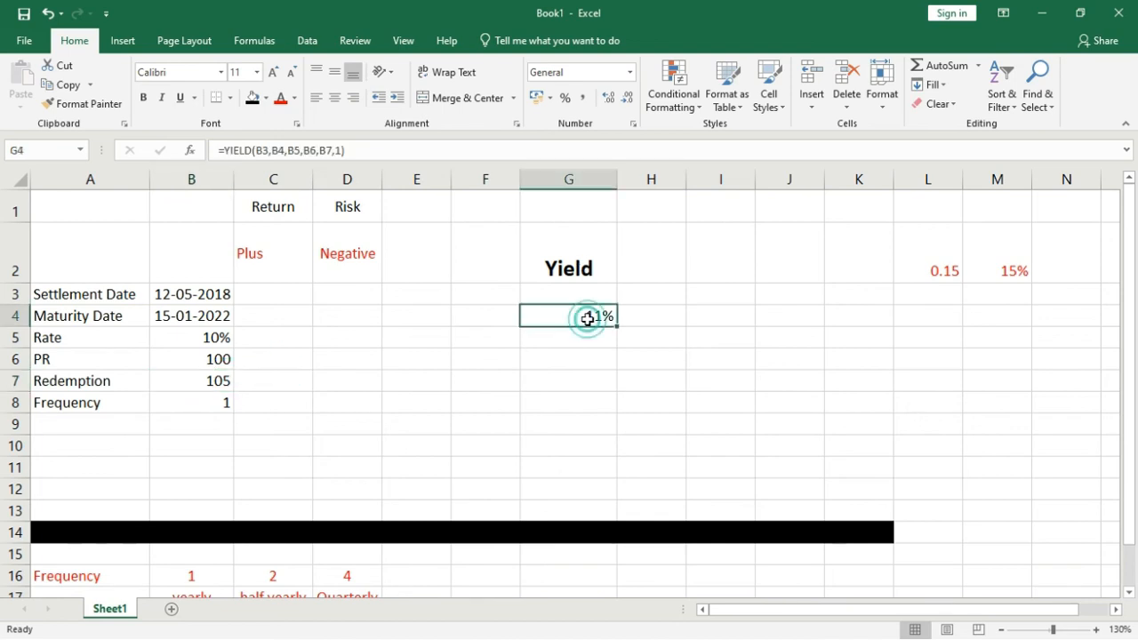
pyautogui.click(219, 359)
pyautogui.click(589, 326)
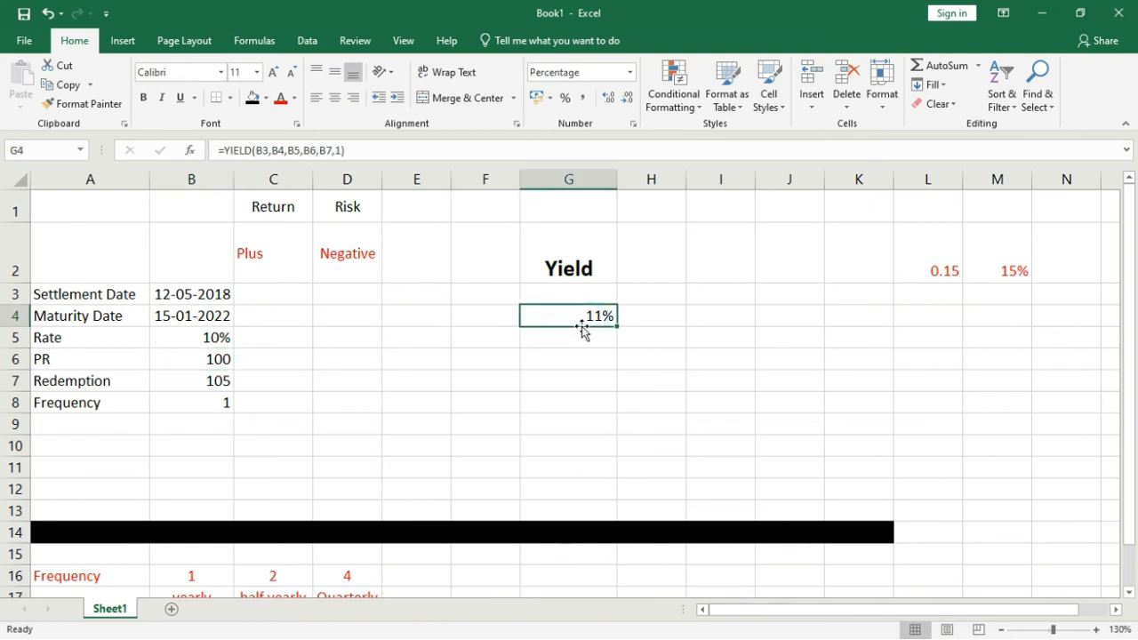
# Compare the PR with the redemption value, and set the PR in B6 to 50.
pyautogui.click(178, 362)
pyautogui.click(188, 377)
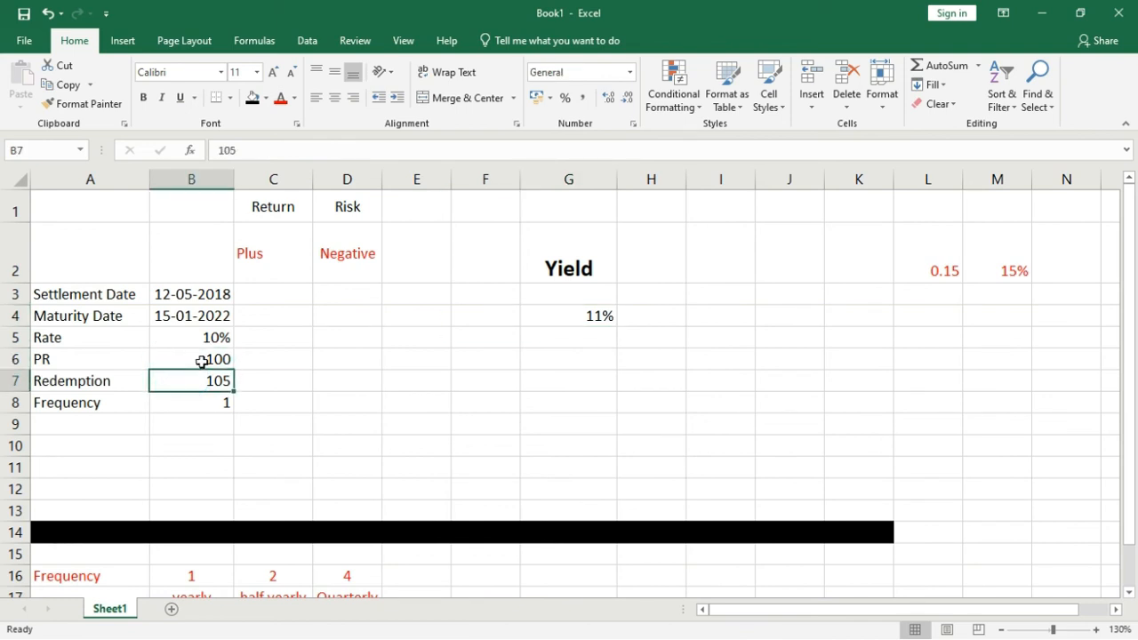
pyautogui.click(202, 360)
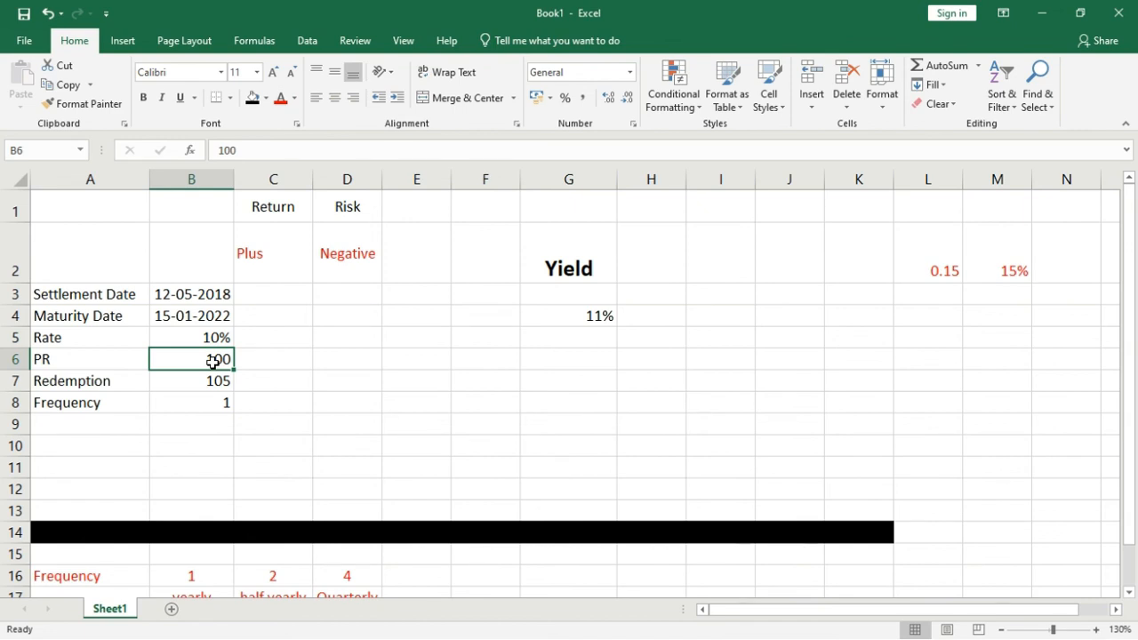
pyautogui.write('50')
pyautogui.press('Return')
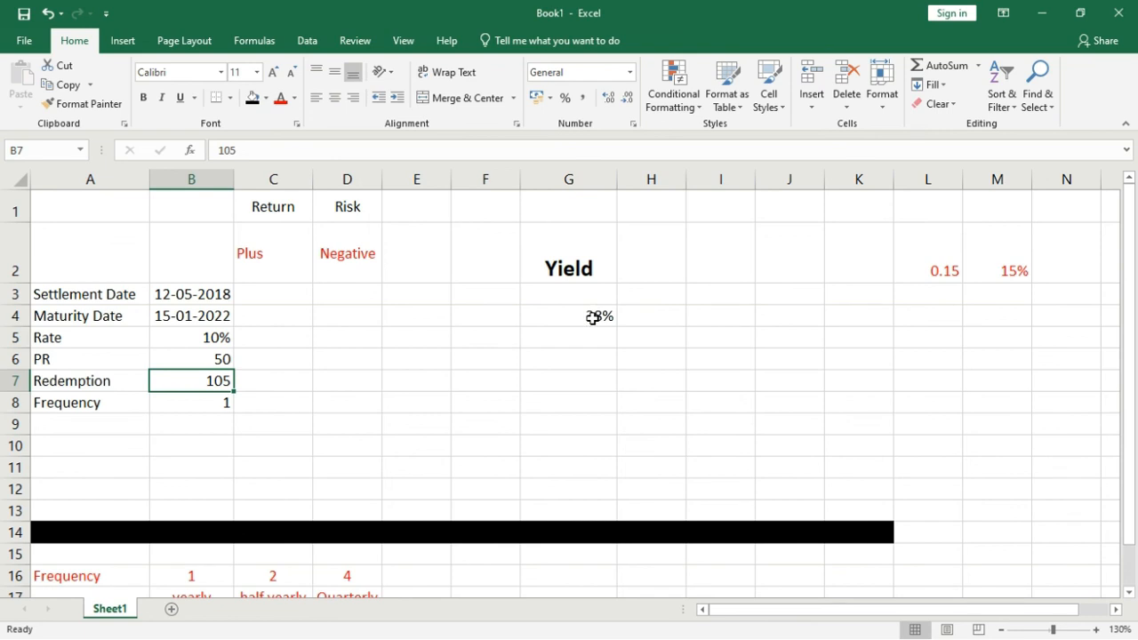
# Set the PR in B6 to 110 and check the recalculated yield in G4.
pyautogui.click(227, 359)
pyautogui.write('110')
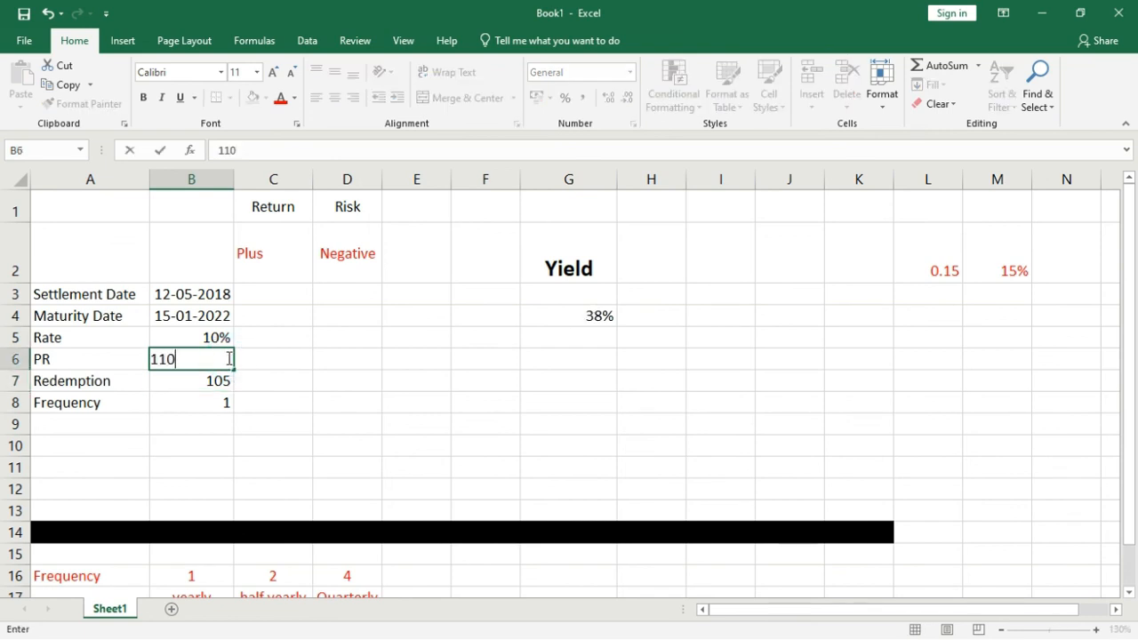
pyautogui.press('Return')
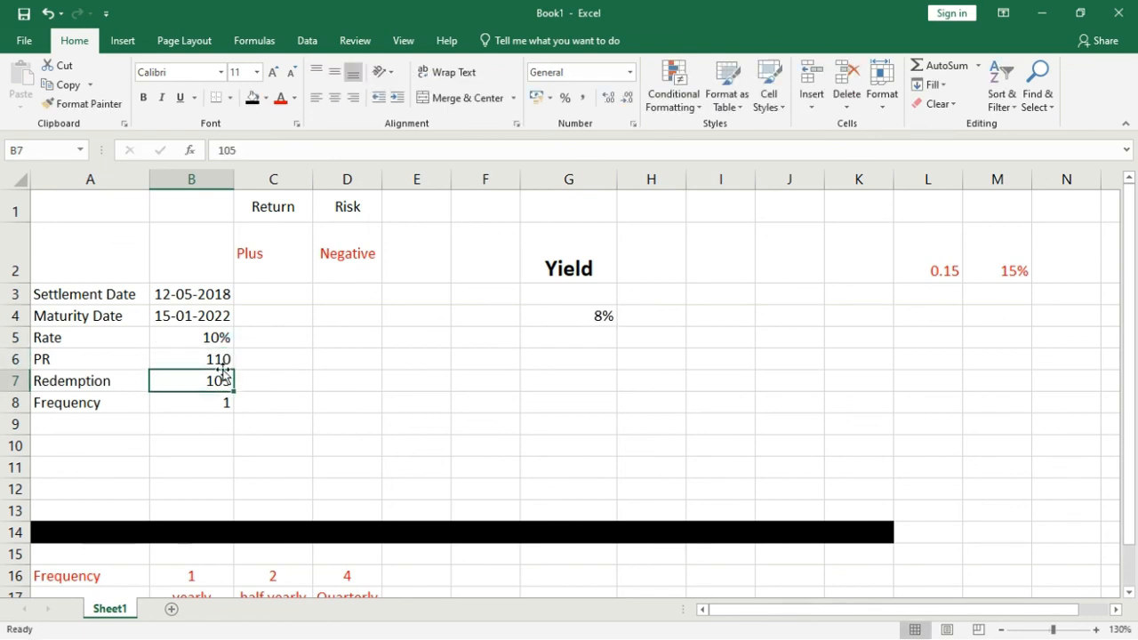
pyautogui.click(576, 317)
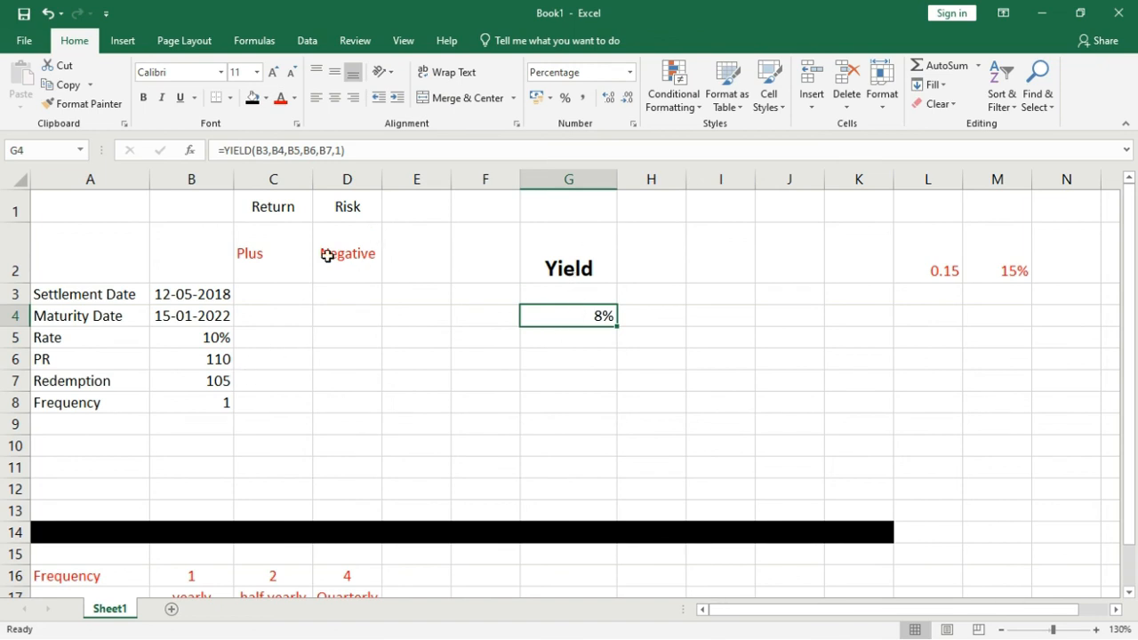
pyautogui.click(486, 359)
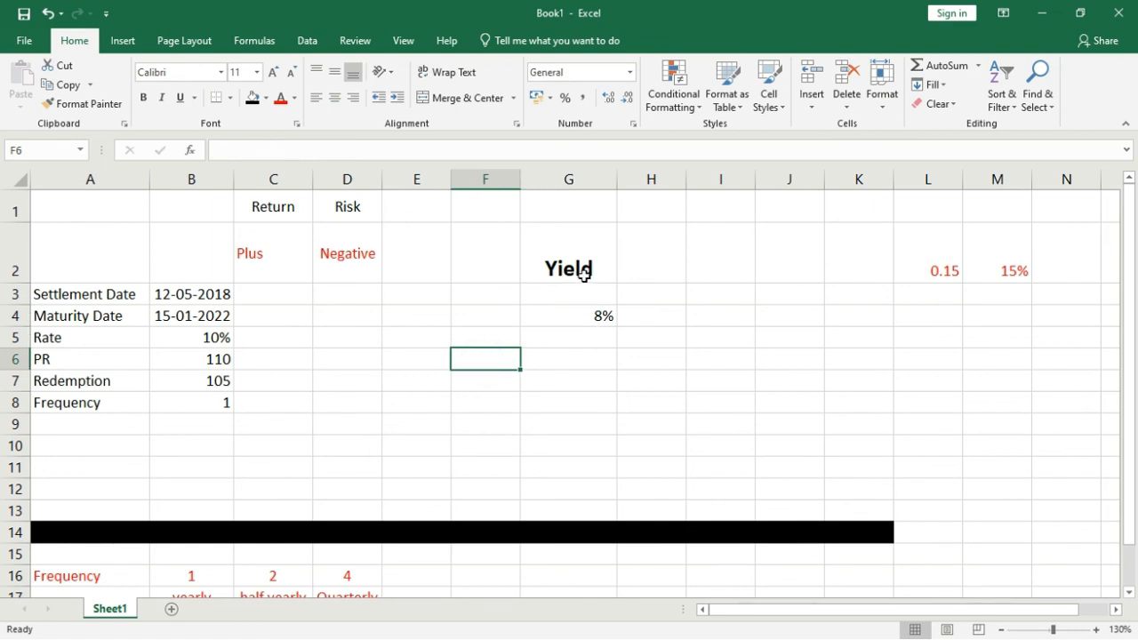
pyautogui.click(502, 341)
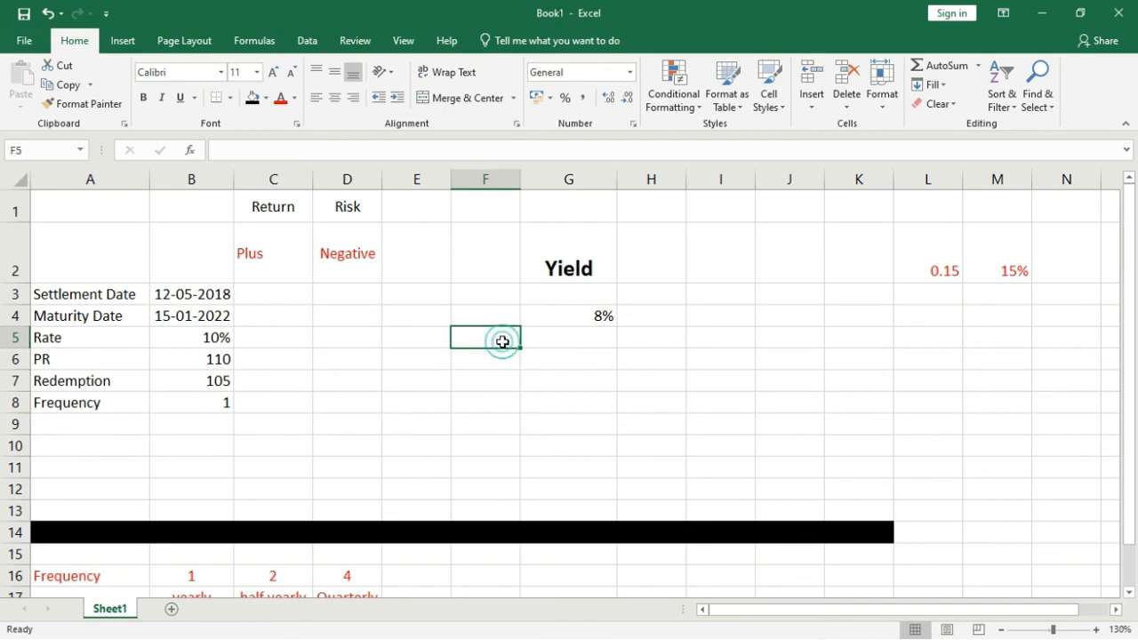